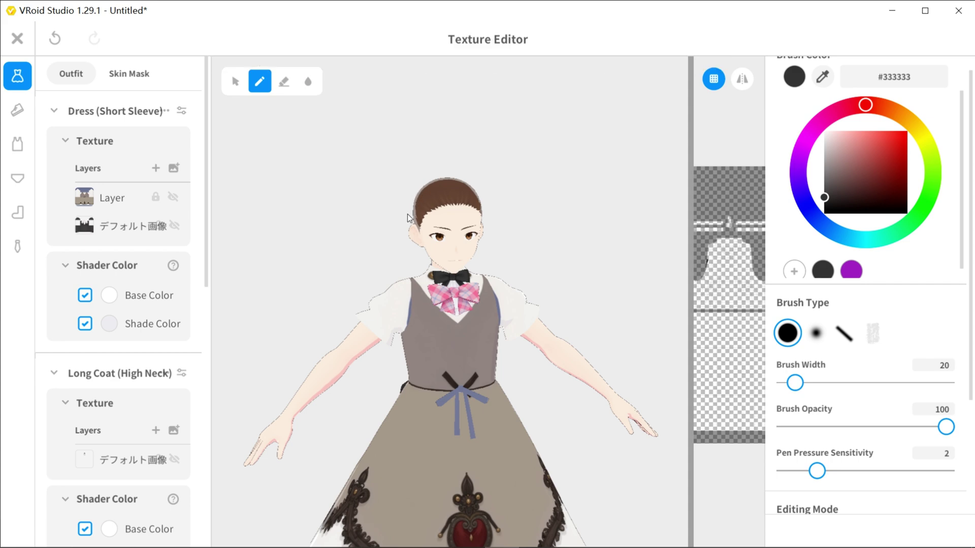
Orbit the model to inspect the current dress texture
mouse_move(351, 253)
right_down()
mouse_move(388, 257)
mouse_move(340, 254)
mouse_move(536, 242)
mouse_move(551, 269)
mouse_move(624, 269)
mouse_move(574, 269)
right_up()
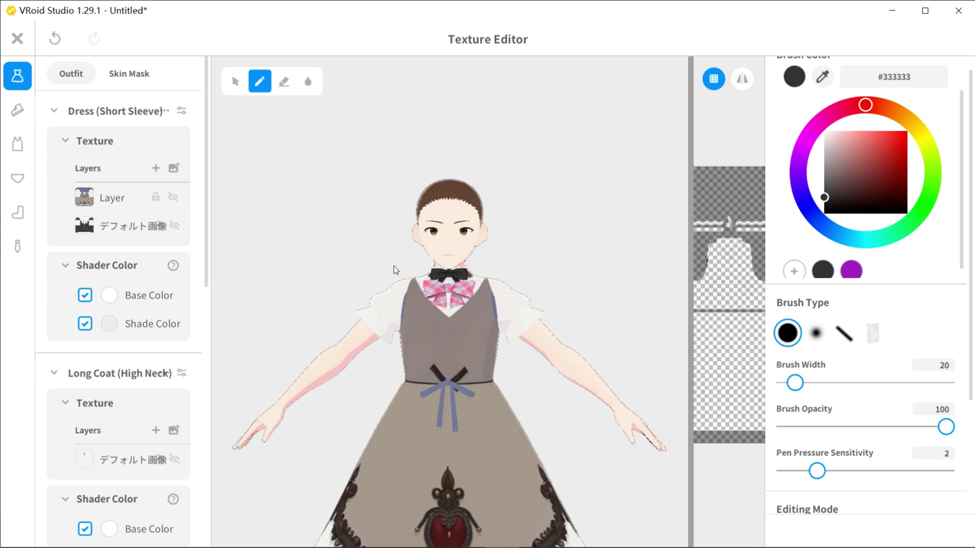
mouse_move(394, 266)
right_down()
mouse_move(354, 266)
mouse_move(400, 268)
right_up()
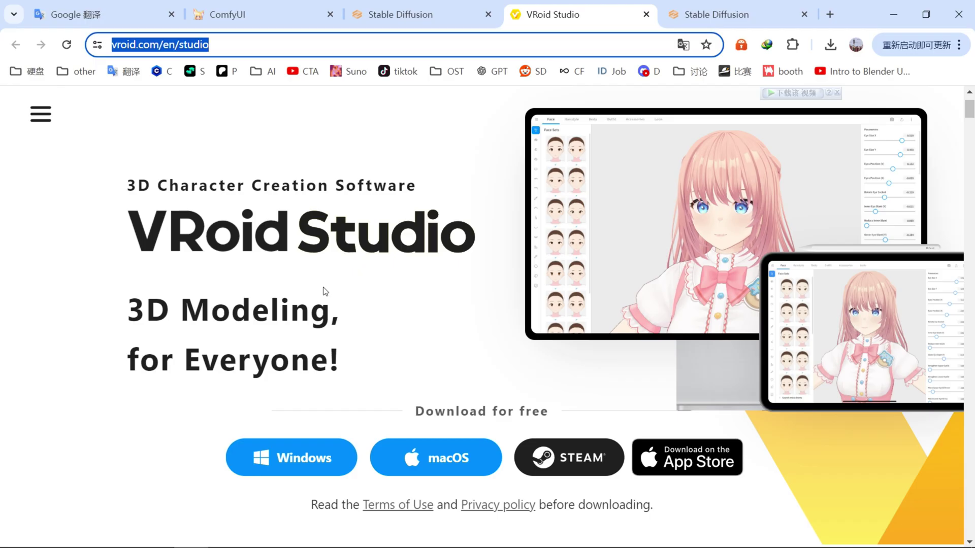
click(269, 361)
scroll(294, 355, down, 3)
mouse_move(225, 348)
mouse_down()
mouse_move(463, 350)
mouse_move(243, 344)
mouse_up()
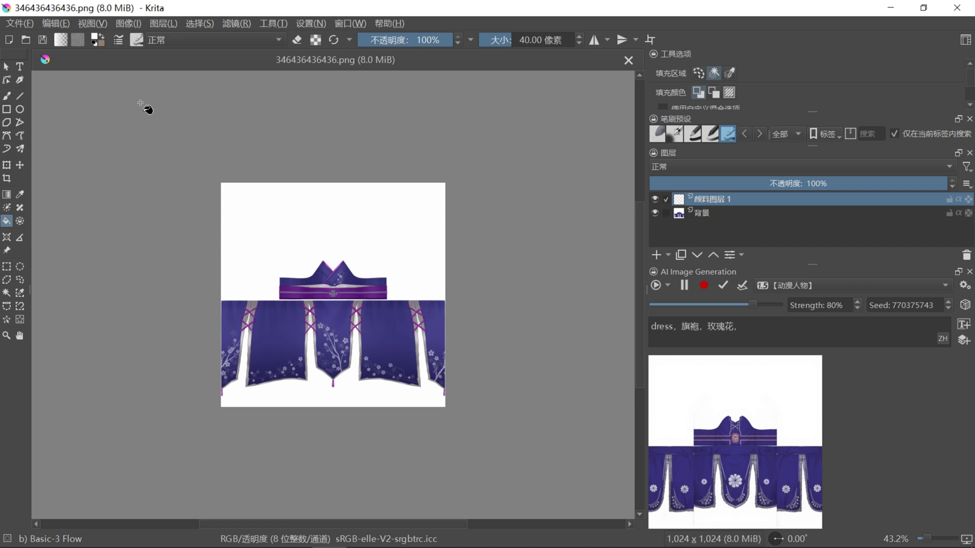
Regenerate the dark floral dress texture with a new seed
click(965, 304)
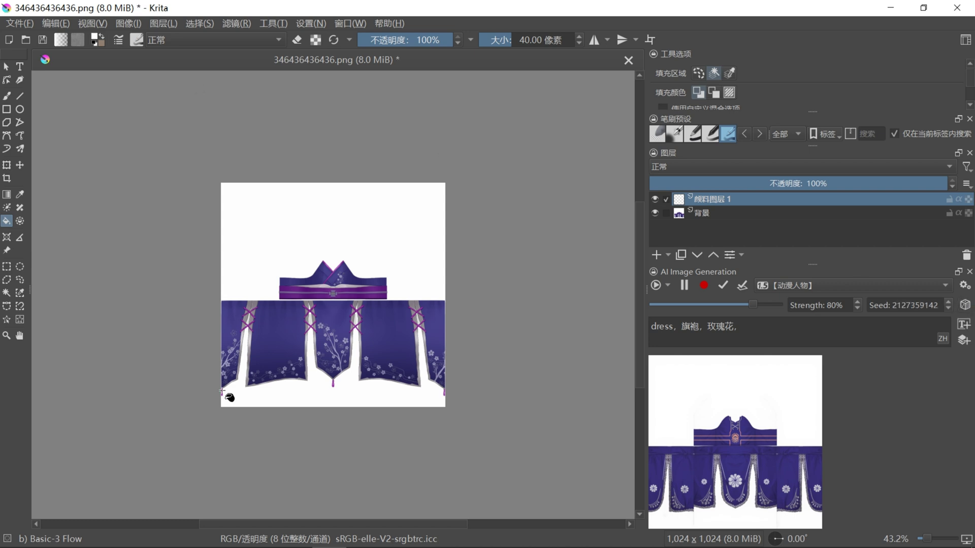
key(ctrl+1)
drag(298, 237, 272, 256)
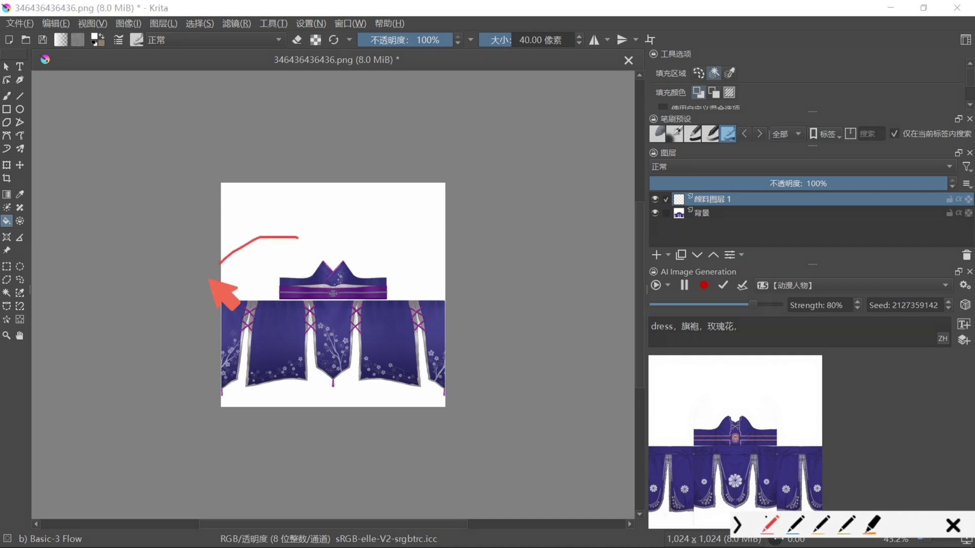
mouse_move(449, 329)
mouse_down()
mouse_move(659, 403)
mouse_move(625, 431)
mouse_up()
key(Escape)
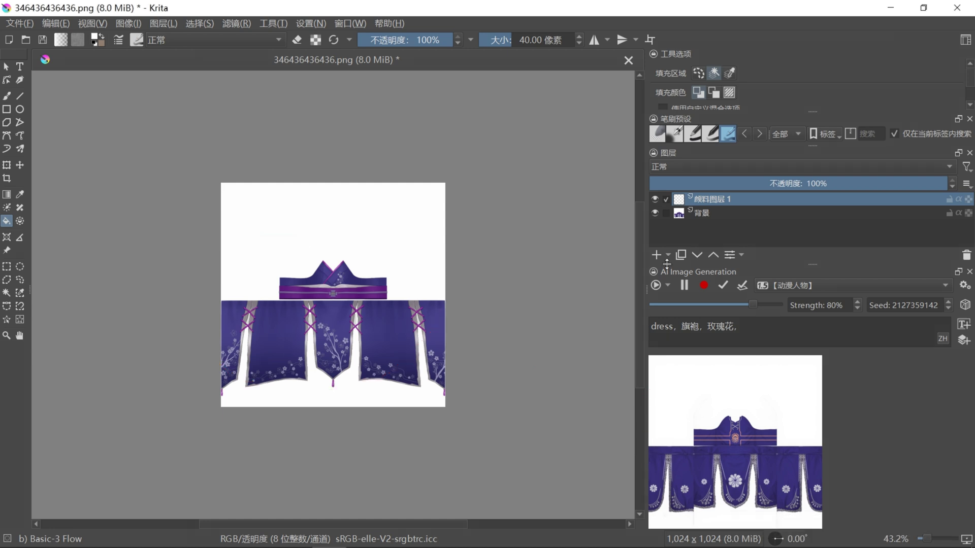
key(Insert)
Apply the new AI-generated dress texture on its own layer above 颜料图层 2
click(723, 286)
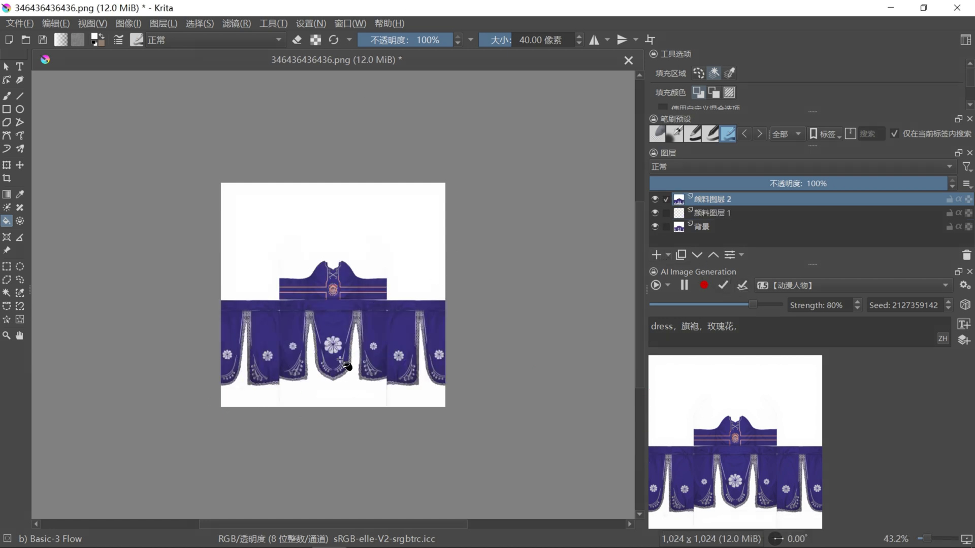
click(654, 255)
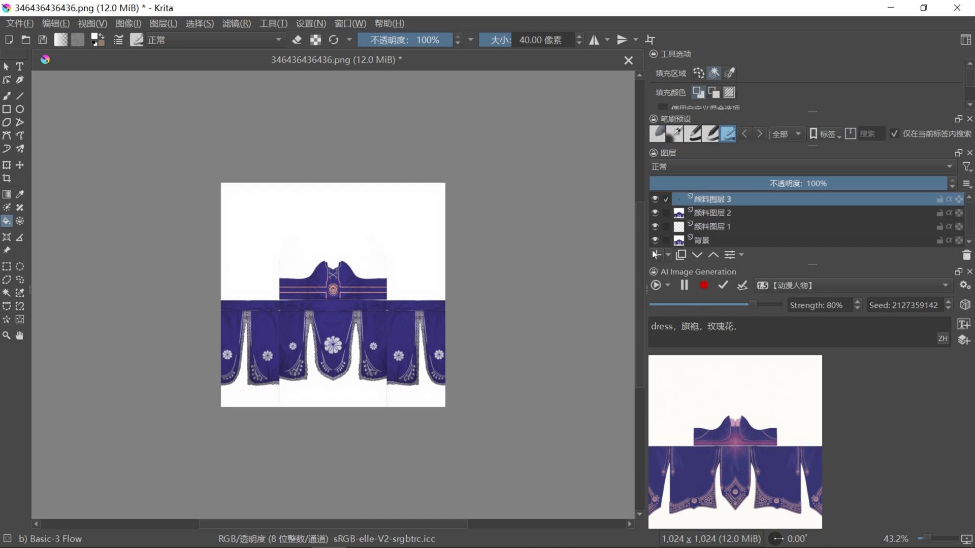
click(723, 286)
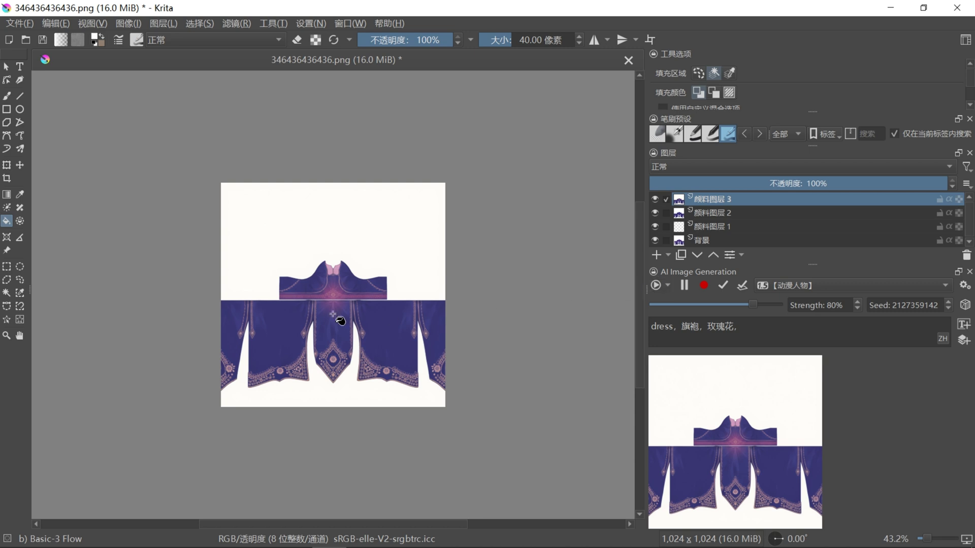
Upscale the texture to 2048 × 2048 from the Upscale workspace
click(659, 285)
click(680, 311)
click(728, 440)
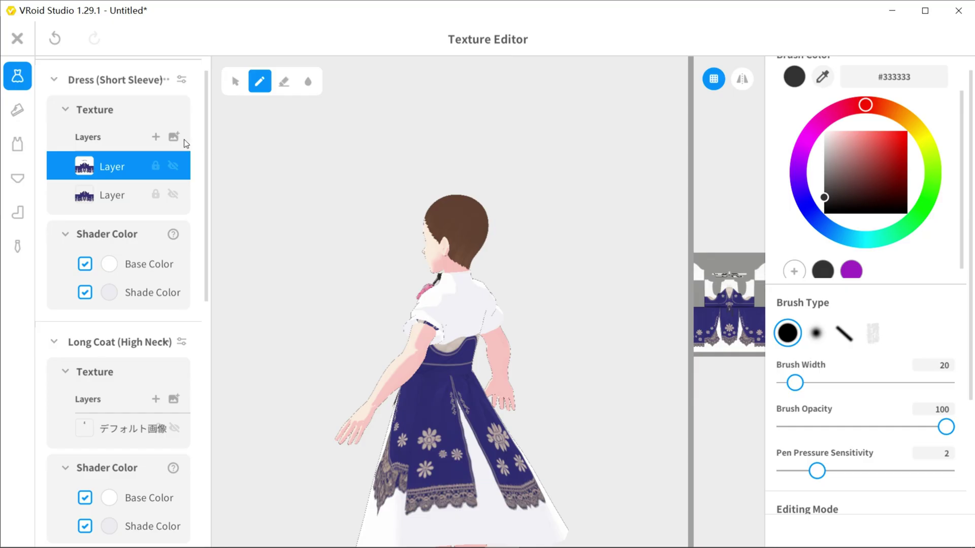
click(183, 139)
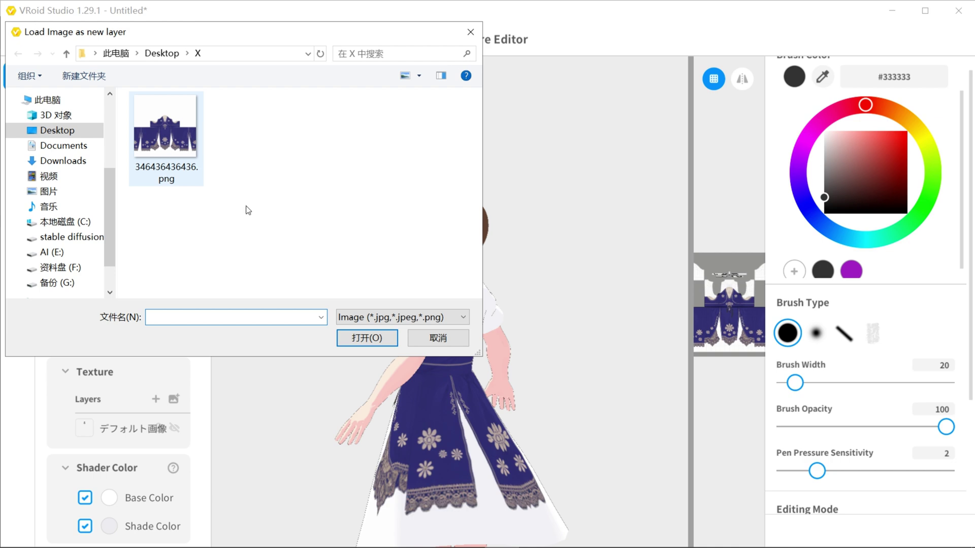
Add 346436436436.png from Desktop\X as a dress layer and orbit to view it
click(366, 337)
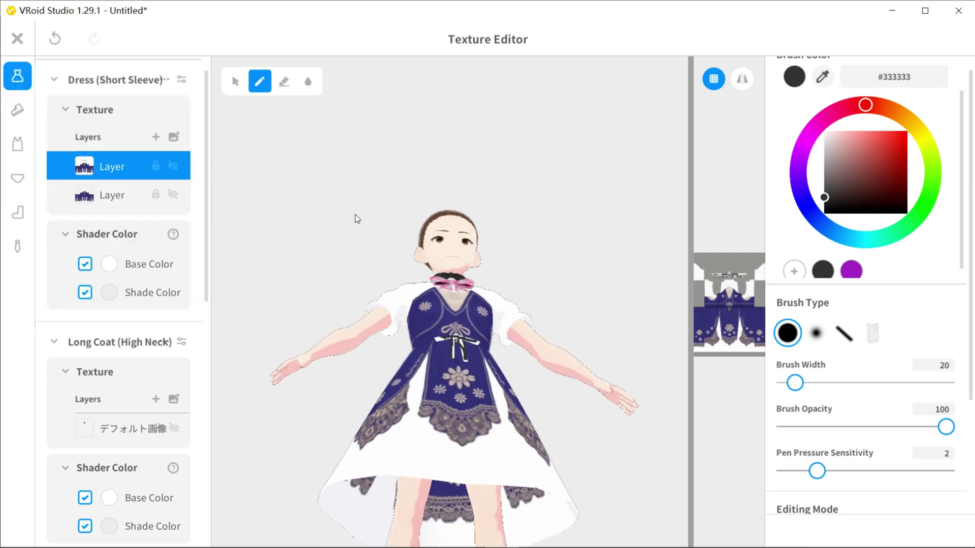
mouse_move(355, 215)
right_down()
mouse_move(329, 251)
mouse_move(602, 230)
mouse_move(460, 205)
mouse_move(400, 229)
mouse_move(438, 258)
mouse_move(462, 238)
mouse_move(552, 243)
mouse_move(532, 238)
right_up()
scroll(531, 238, up, 2)
scroll(531, 239, up, 3)
scroll(531, 239, up, 2)
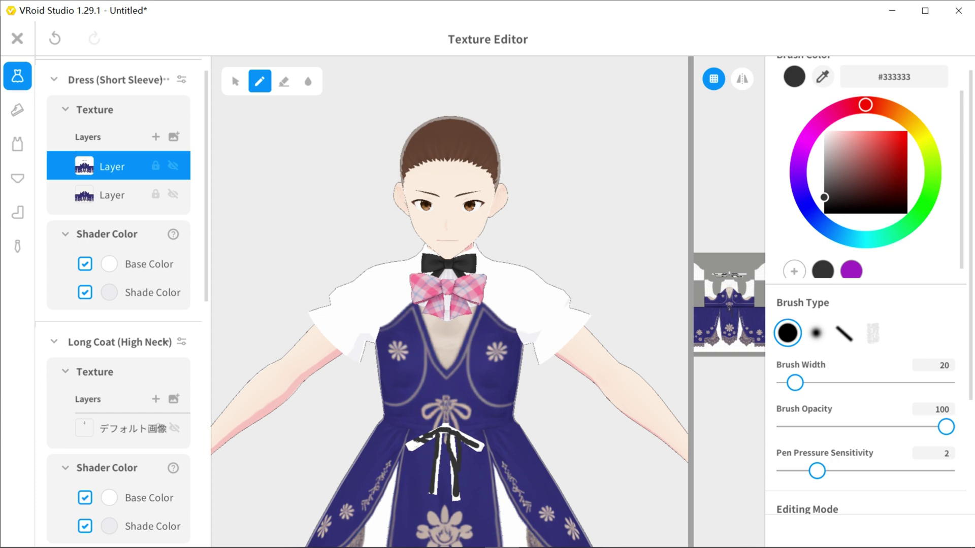
mouse_move(531, 238)
right_down()
mouse_move(589, 223)
mouse_move(629, 244)
mouse_move(578, 244)
mouse_move(569, 223)
mouse_move(482, 241)
right_up()
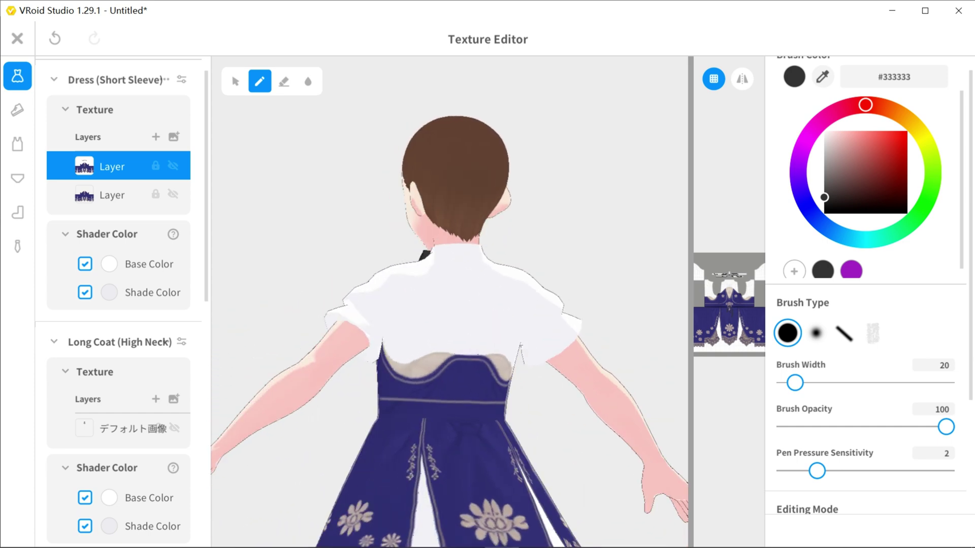
mouse_move(446, 441)
right_down()
mouse_move(355, 437)
mouse_move(335, 447)
mouse_move(376, 441)
right_up()
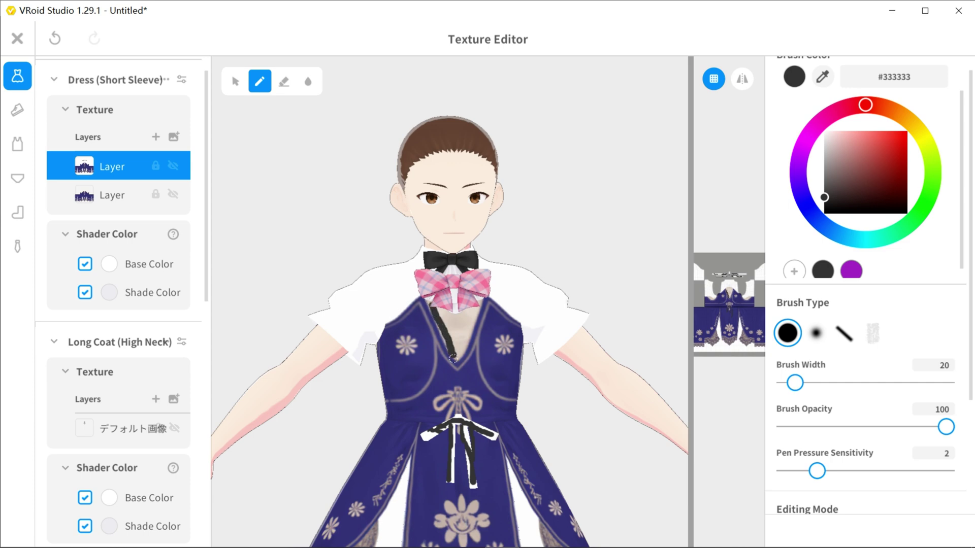
Paint a dark line up the right side of the V-neckline
drag(453, 359, 476, 327)
key(ctrl+alt+g)
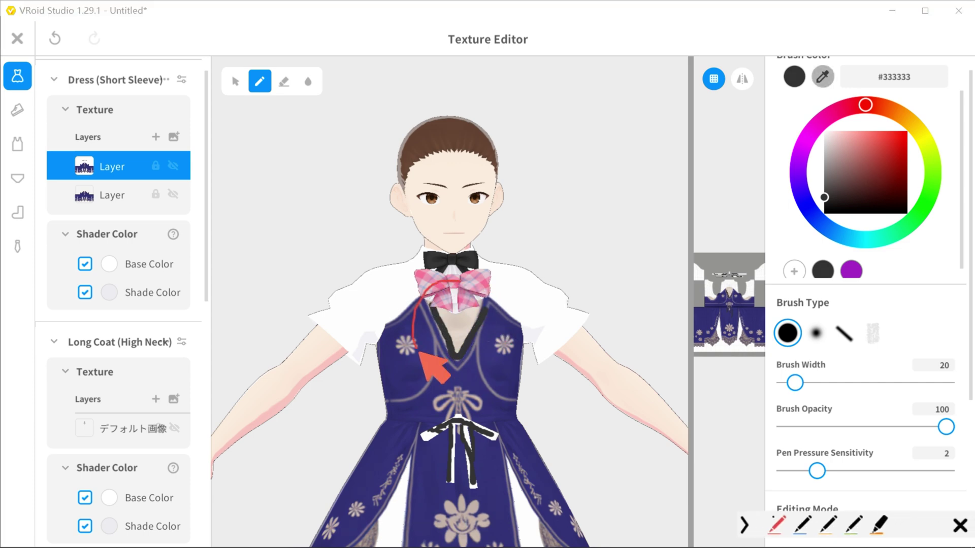
mouse_move(434, 361)
mouse_down()
mouse_move(508, 290)
mouse_move(637, 283)
mouse_up()
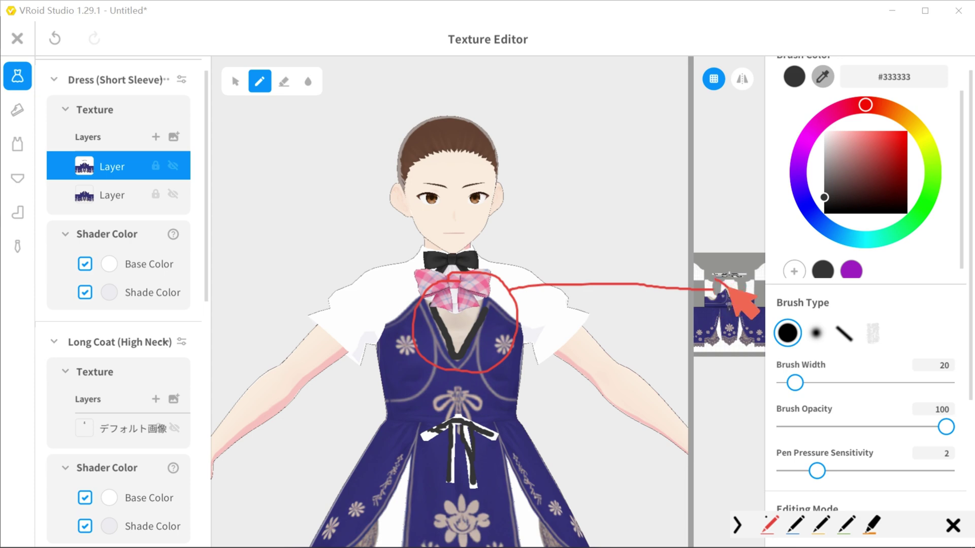
key(Escape)
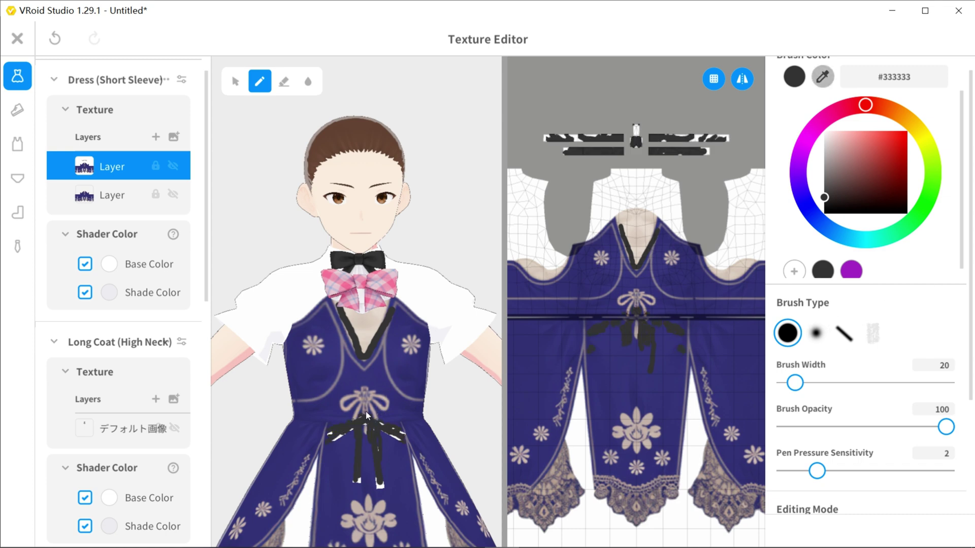
Paint the neckline just below the bow dark with the brush
key(ctrl+alt+g)
mouse_move(366, 410)
mouse_down()
mouse_move(355, 408)
mouse_move(482, 253)
mouse_move(589, 166)
mouse_move(569, 158)
mouse_move(622, 152)
mouse_up()
mouse_move(553, 138)
mouse_down()
mouse_move(703, 152)
mouse_move(655, 138)
mouse_move(634, 150)
mouse_up()
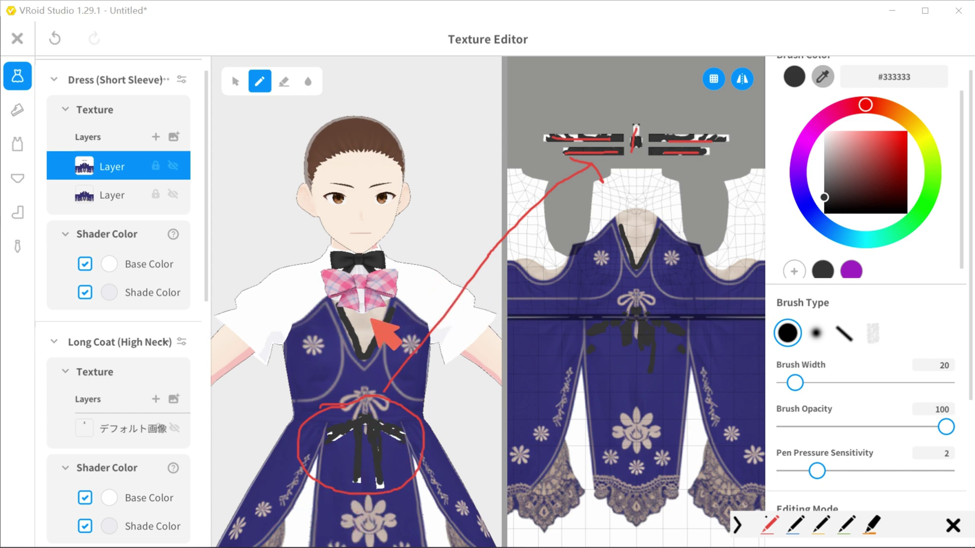
drag(316, 302, 373, 276)
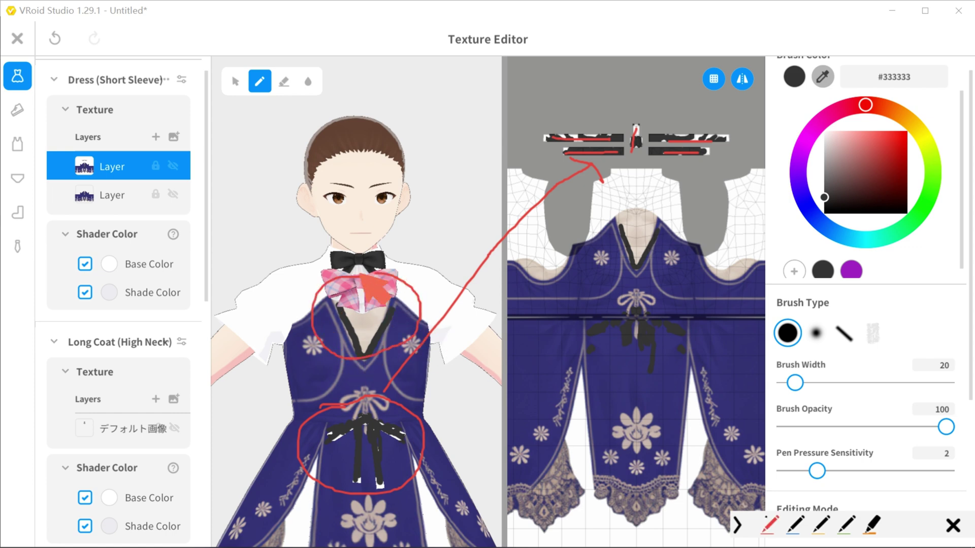
click(953, 525)
drag(341, 310, 383, 309)
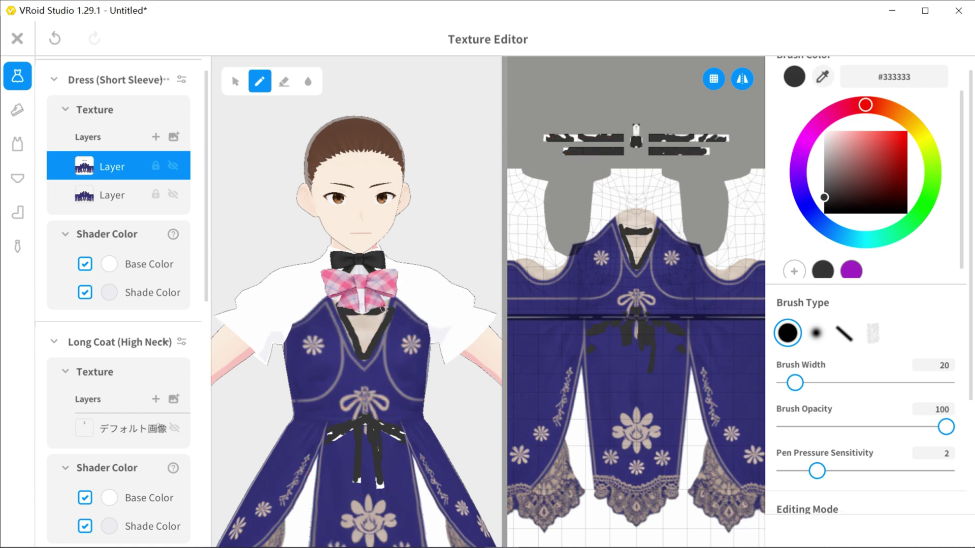
mouse_move(620, 216)
mouse_down()
mouse_move(655, 223)
mouse_move(630, 227)
mouse_up()
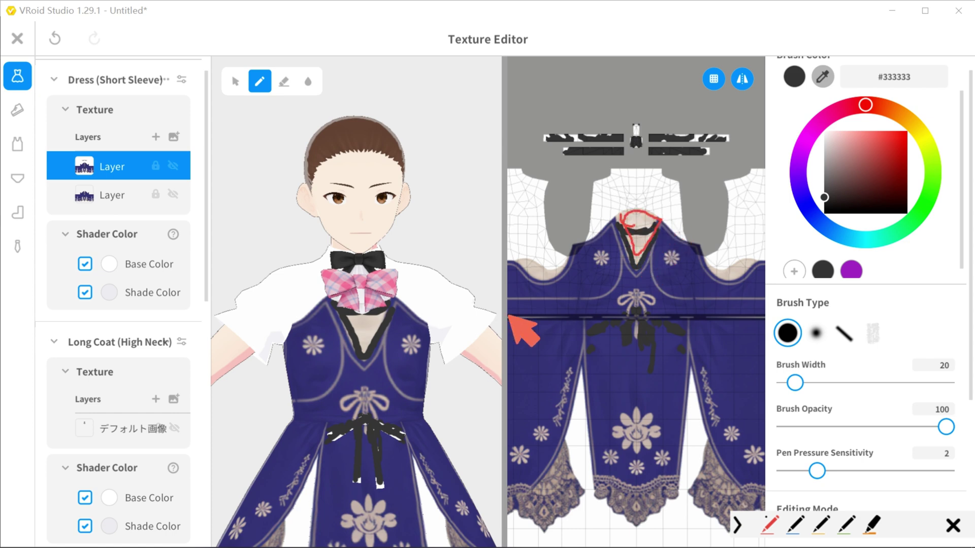
Orbit the model to check the dress back, then return to the front
right_drag(508, 337, 312, 333)
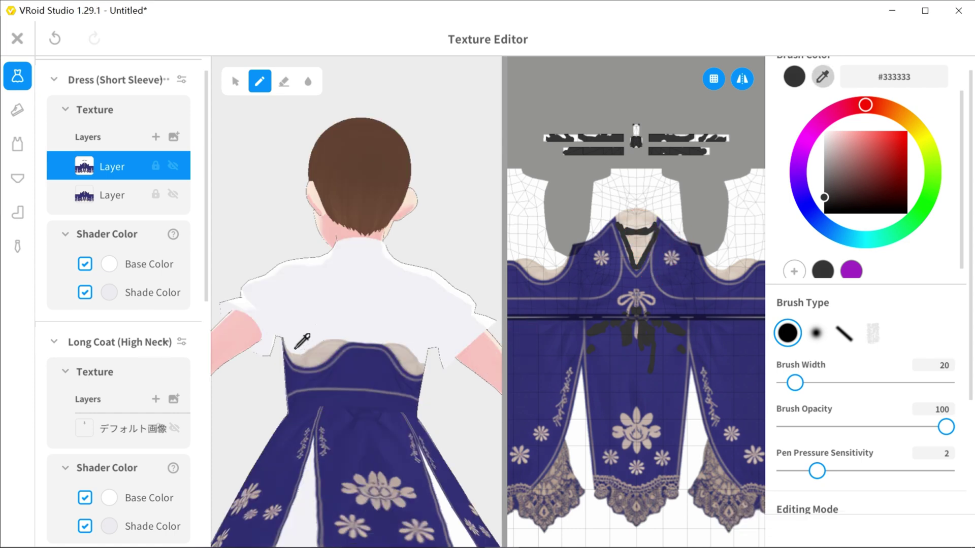
mouse_move(278, 337)
mouse_down()
mouse_move(305, 373)
mouse_move(352, 350)
mouse_move(424, 379)
mouse_move(353, 311)
mouse_move(284, 354)
mouse_move(327, 372)
mouse_up()
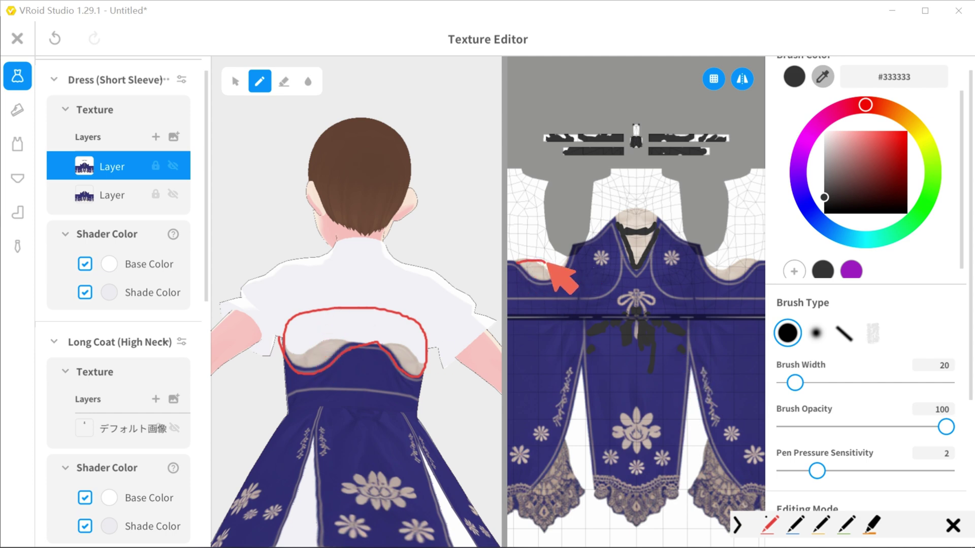
drag(564, 258, 528, 273)
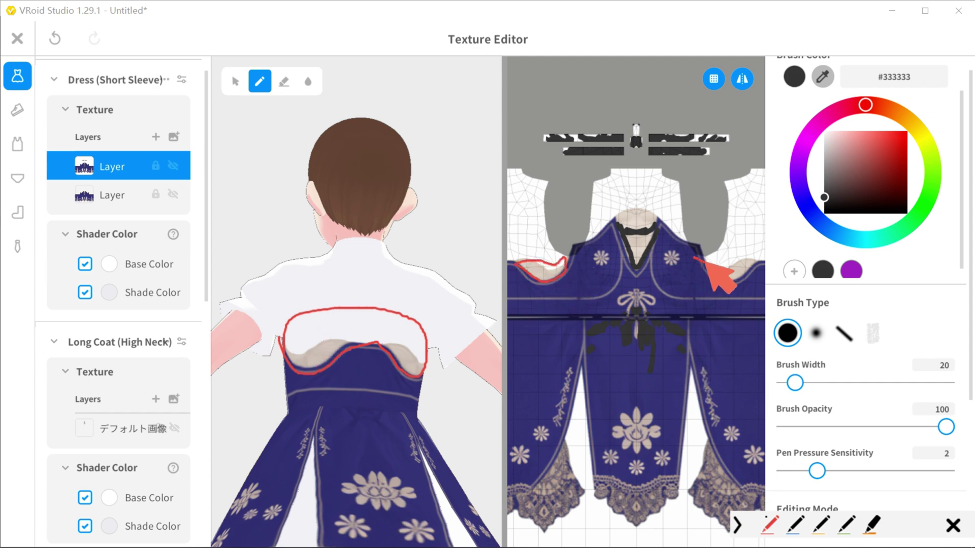
drag(694, 257, 705, 259)
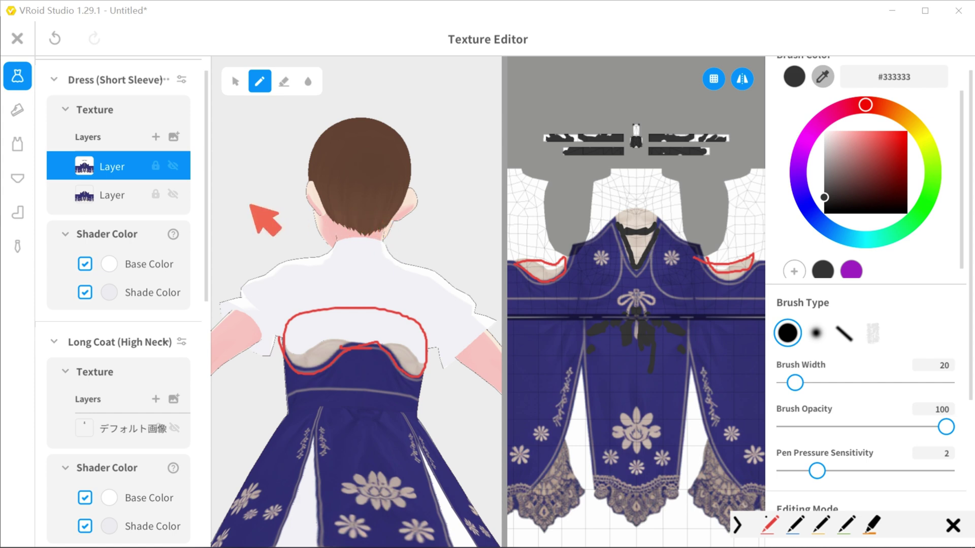
key(Escape)
right_drag(285, 214, 314, 233)
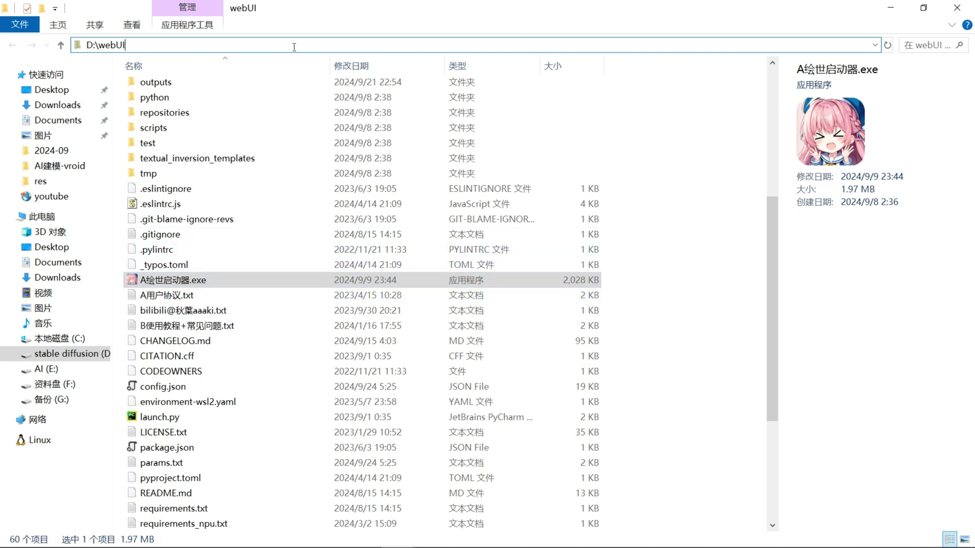
Select and launch A绘世启动器.exe from the D:\webUI folder
key(ctrl+alt+g)
drag(191, 292, 190, 266)
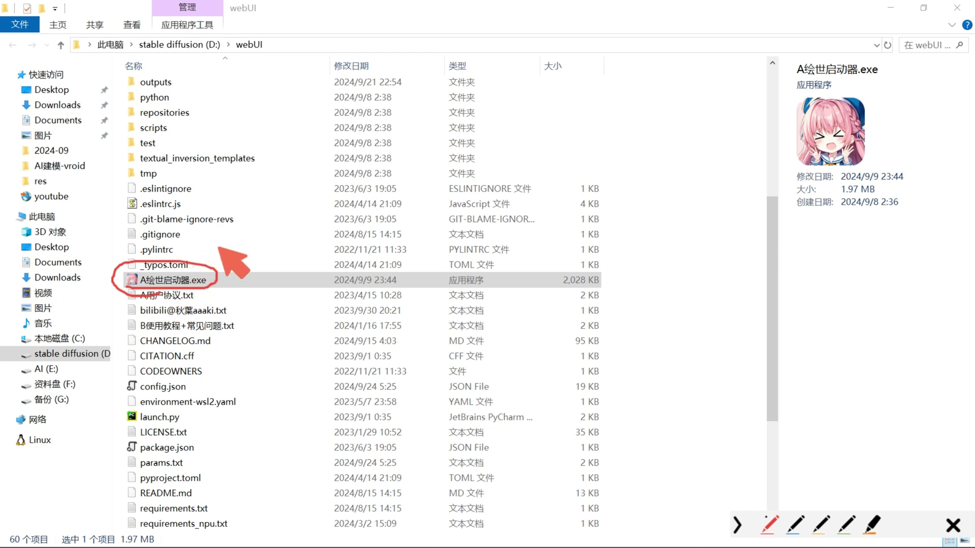
key(Escape)
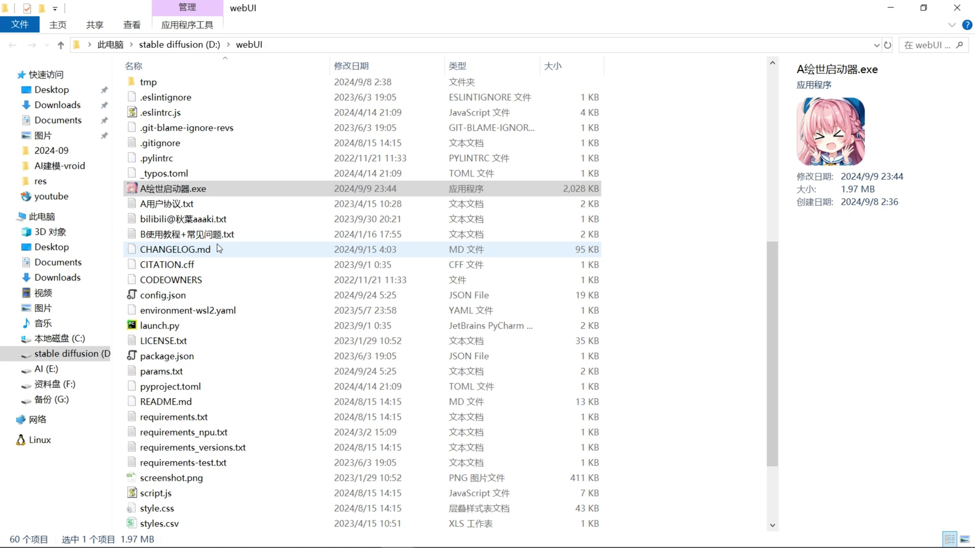
click(175, 191)
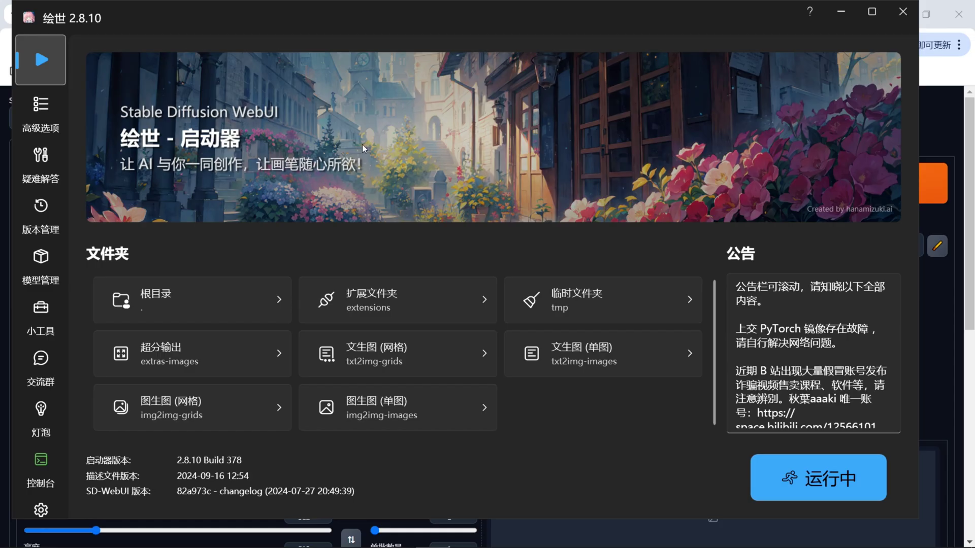
Confirm the 绘世 launcher shows WebUI as 运行中 and view its advanced options
key(ctrl+shift+p)
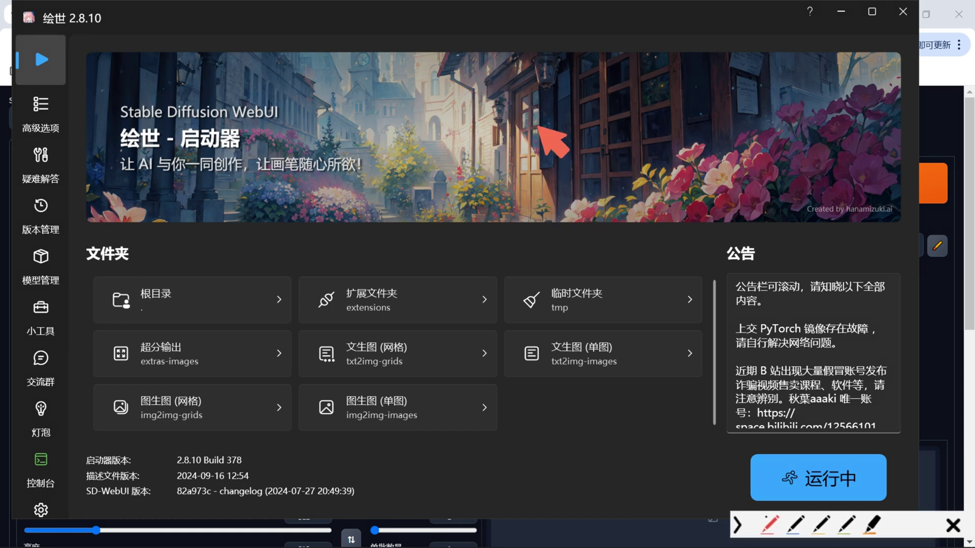
mouse_move(539, 127)
mouse_down()
mouse_move(762, 427)
mouse_move(665, 435)
mouse_up()
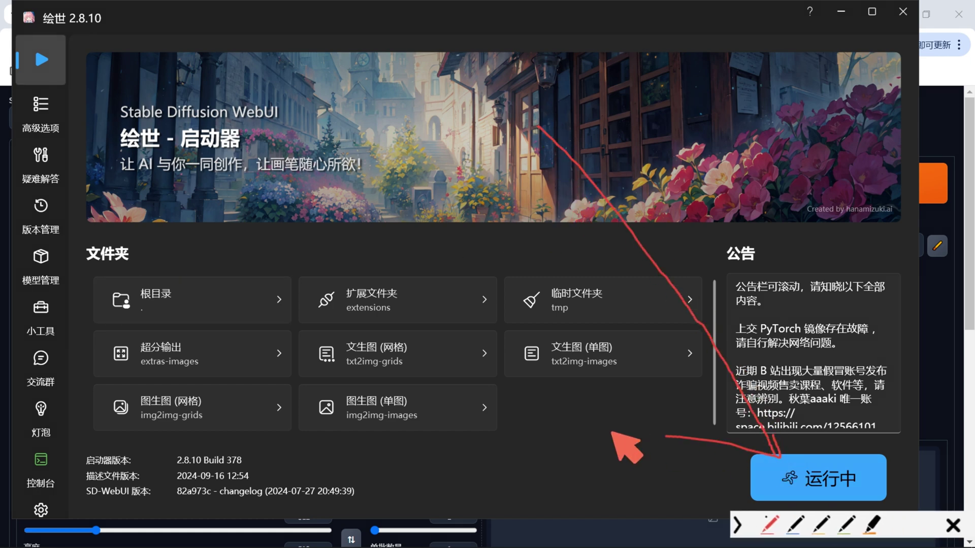
key(Escape)
click(40, 109)
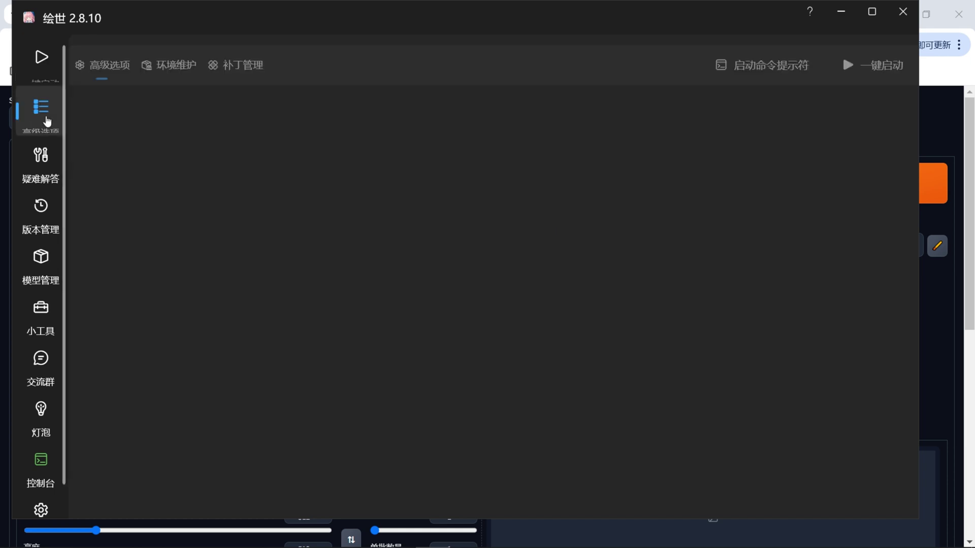
key(ctrl+alt+g)
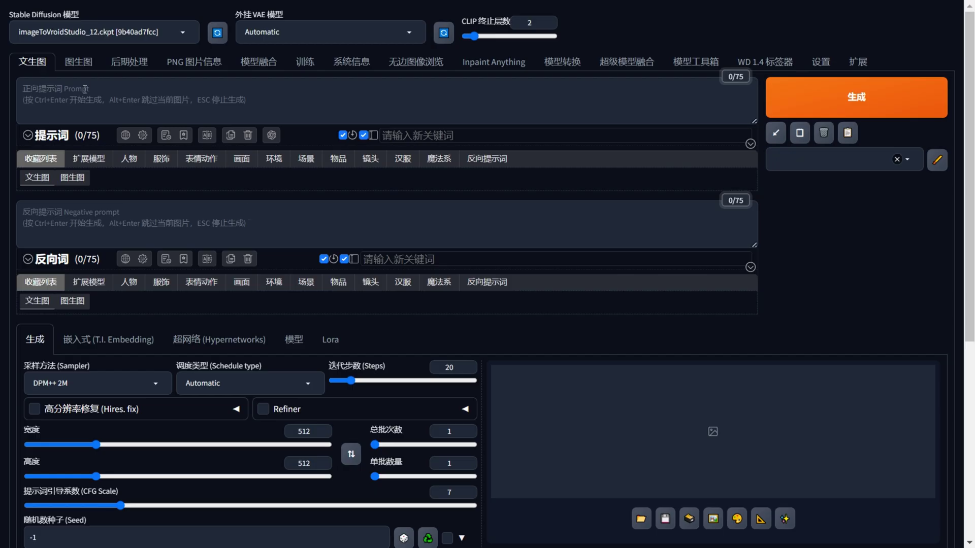
Switch Stable Diffusion WebUI to the 图生图 (img2img) tab
click(84, 89)
click(78, 61)
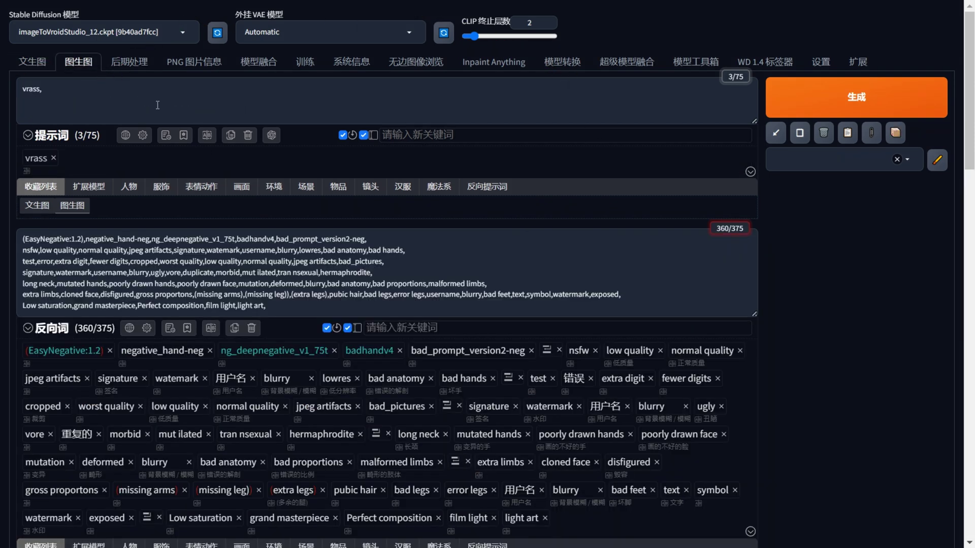
mouse_move(2, 43)
mouse_down()
mouse_move(155, 20)
mouse_move(105, 52)
mouse_up()
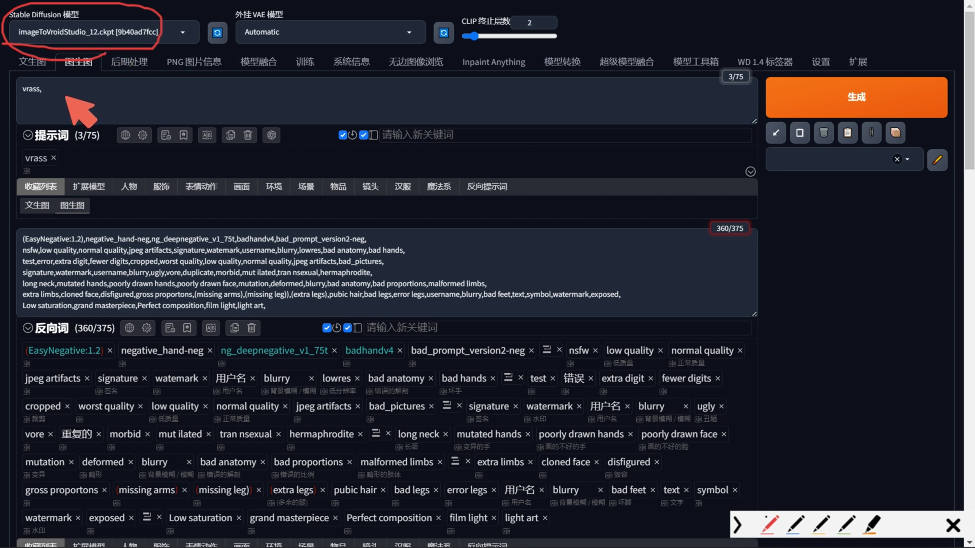
key(Escape)
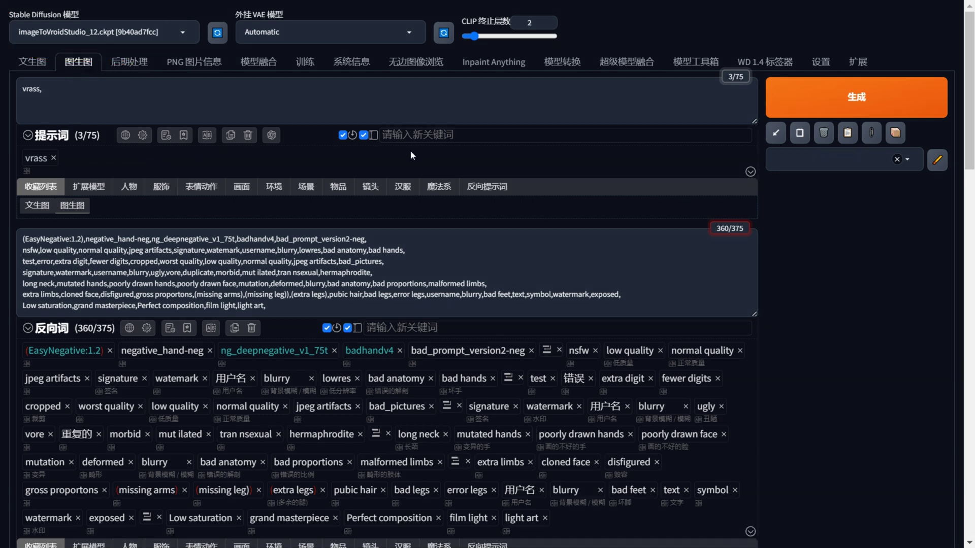
Add no humans, white background, simple background, still life, floral print, skirt, dress tags and generate
click(420, 138)
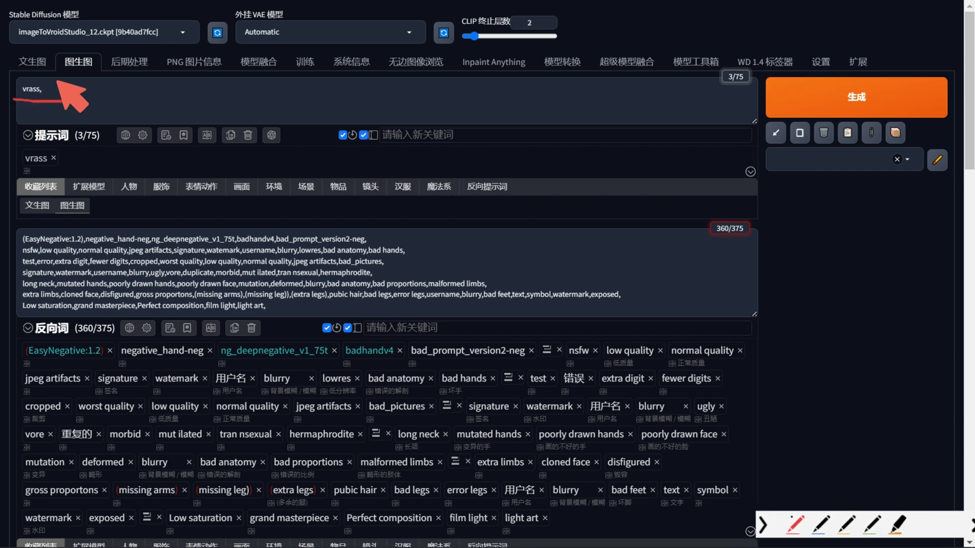
scroll(89, 224, down, 10)
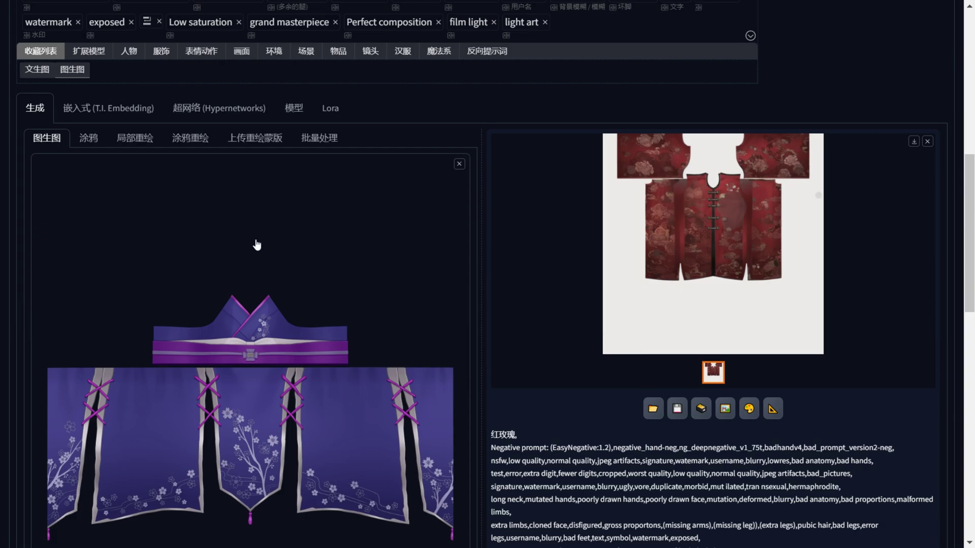
key(ctrl+alt+g)
mouse_move(295, 158)
mouse_down()
mouse_move(283, 274)
mouse_move(319, 249)
mouse_up()
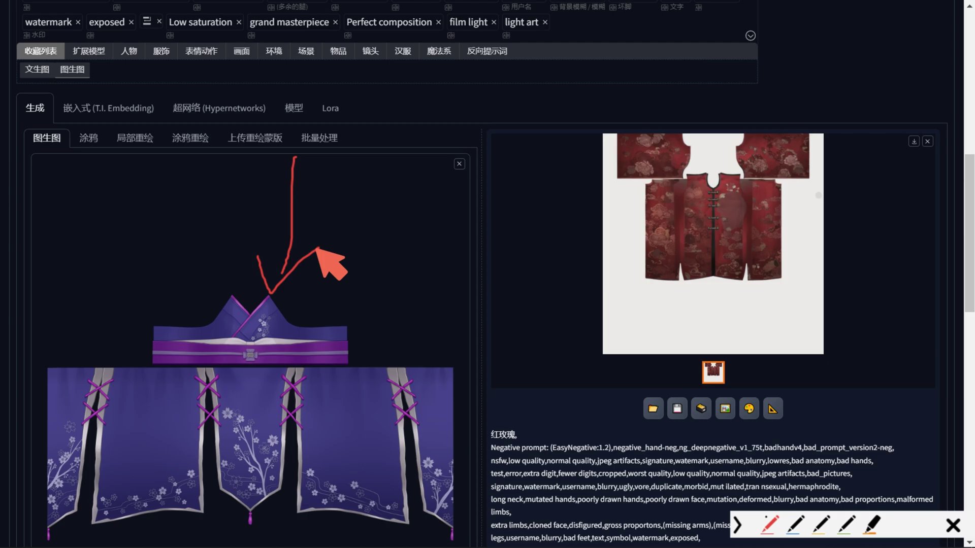
key(ctrl+alt+g)
scroll(361, 268, up, 10)
key(ctrl+alt+g)
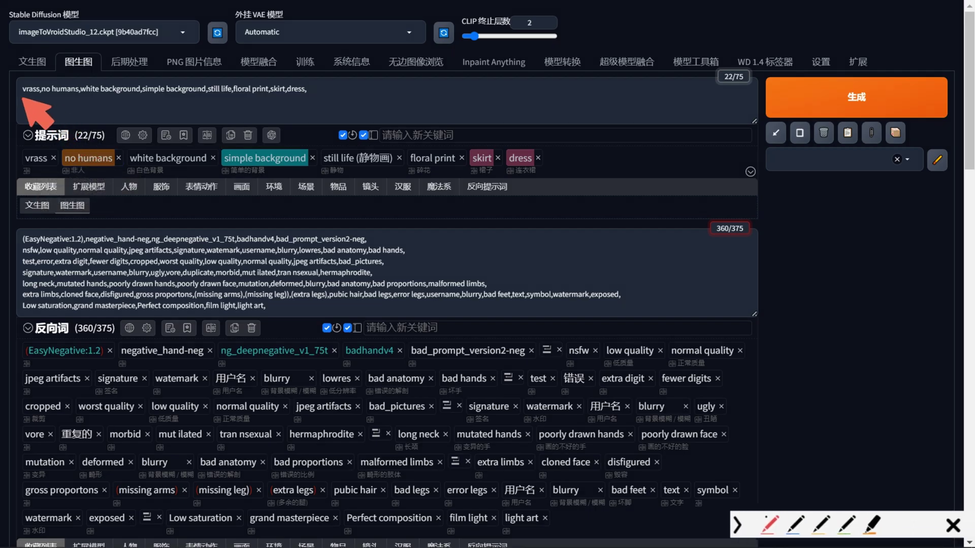
mouse_move(23, 98)
mouse_down()
mouse_move(42, 99)
mouse_move(23, 103)
mouse_up()
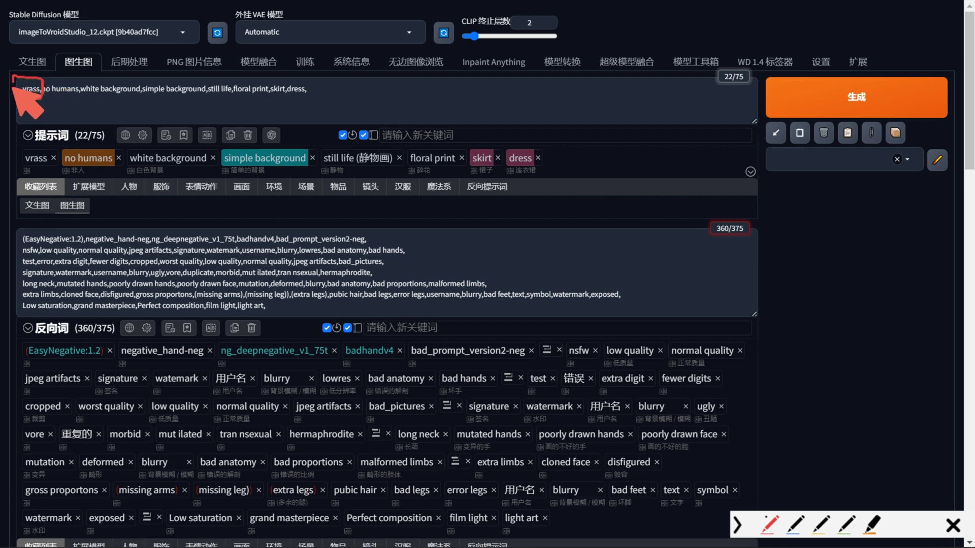
drag(12, 172, 523, 177)
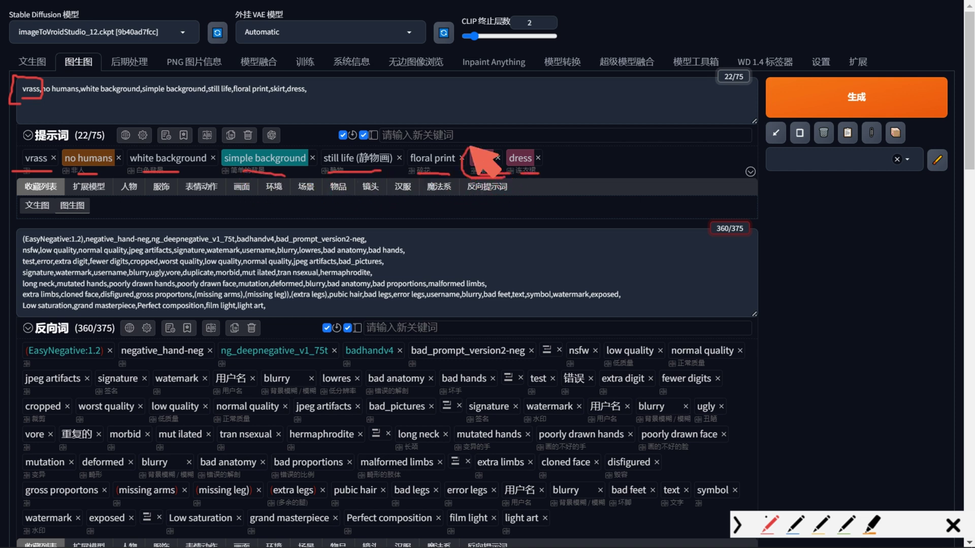
mouse_move(495, 145)
mouse_down()
mouse_move(500, 175)
mouse_move(528, 173)
mouse_up()
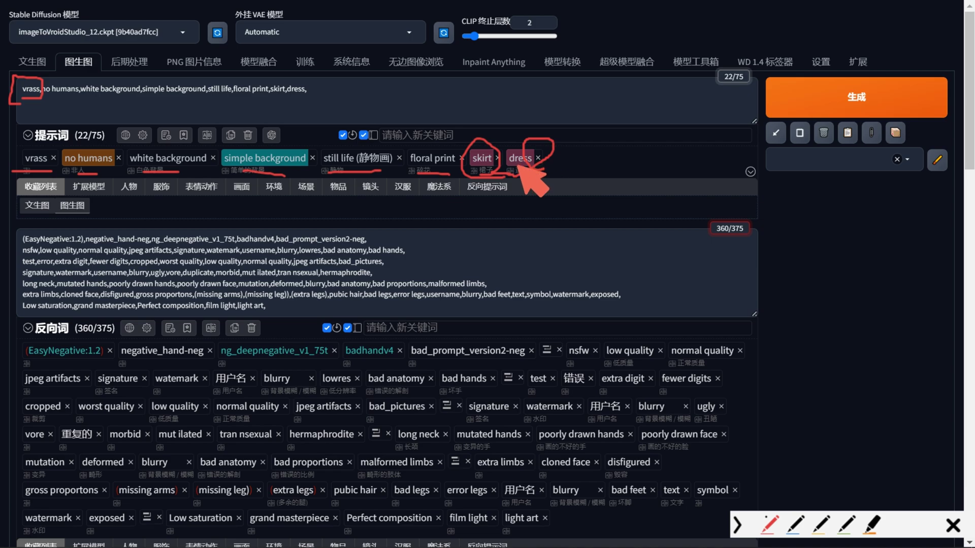
scroll(252, 359, down, 7)
Review the img2img settings: DPM++ 2M sampler, 20 steps, CFG 7
scroll(253, 359, down, 5)
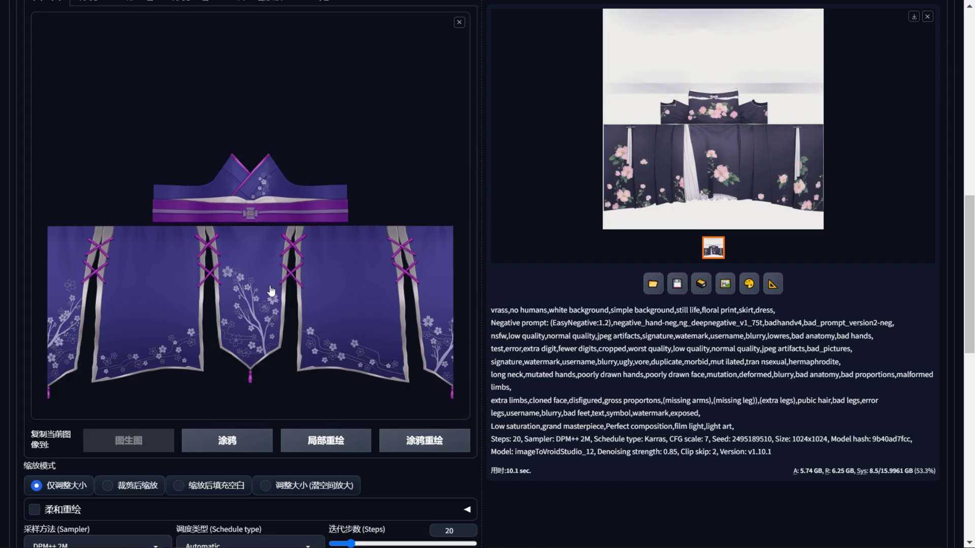
drag(248, 175, 313, 423)
drag(384, 405, 163, 239)
scroll(292, 135, up, 6)
scroll(312, 142, up, 6)
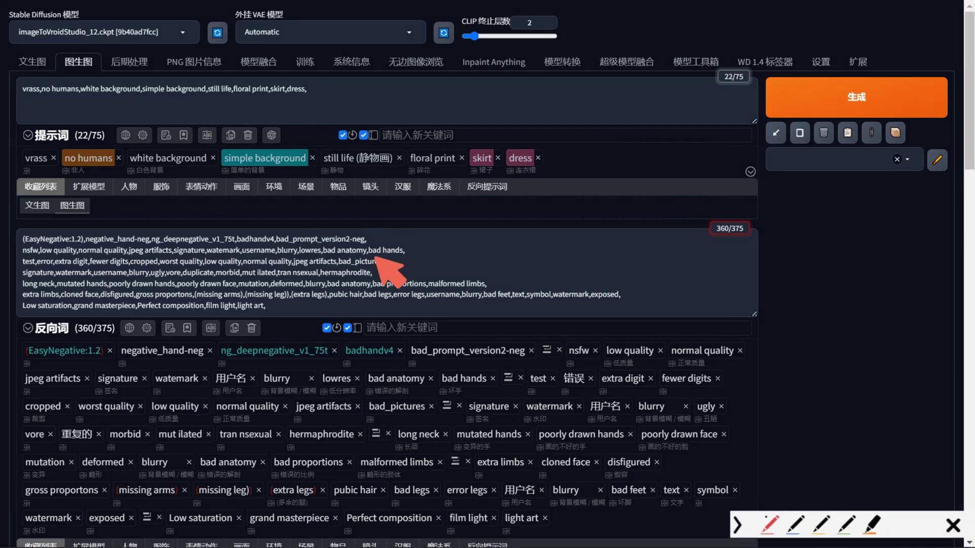
scroll(304, 249, down, 10)
scroll(348, 274, down, 2)
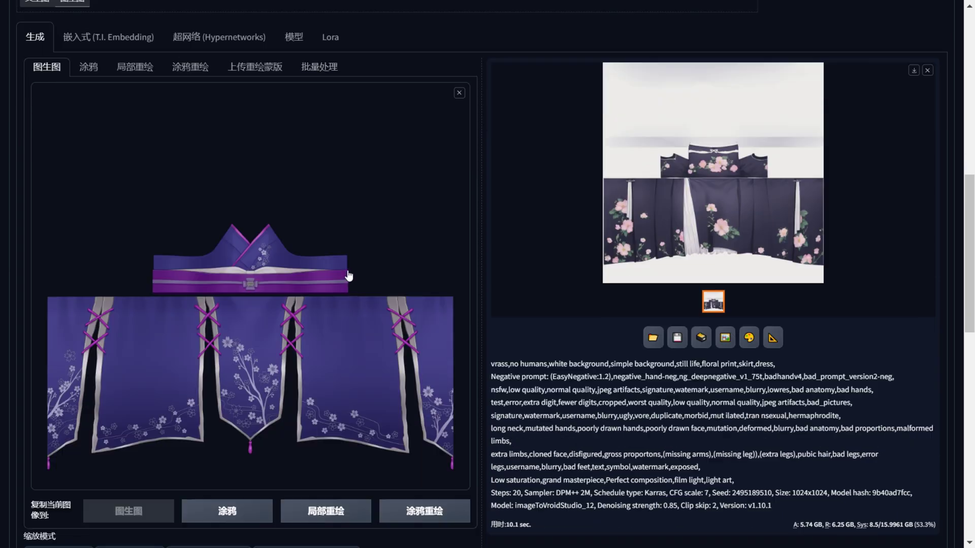
scroll(325, 234, up, 2)
scroll(324, 228, up, 10)
scroll(324, 229, down, 2)
scroll(324, 229, down, 8)
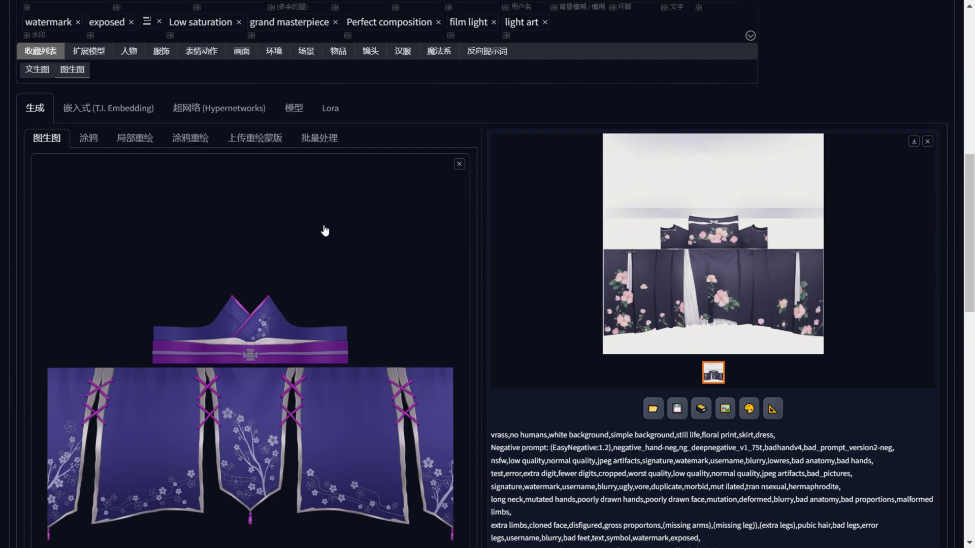
scroll(330, 231, down, 3)
scroll(355, 254, down, 3)
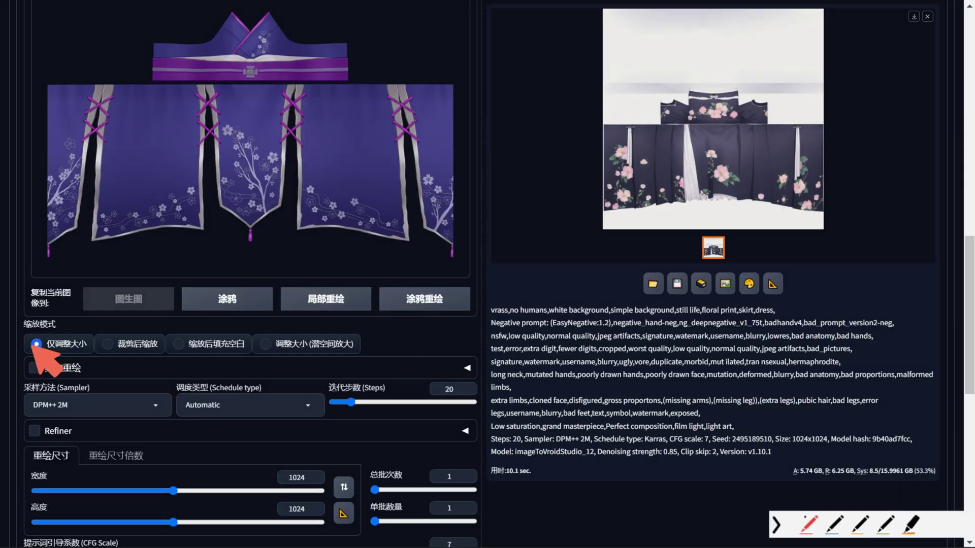
Set the output size to 1024×1024 and denoising strength to 0.85
drag(76, 325, 60, 364)
scroll(60, 365, down, 4)
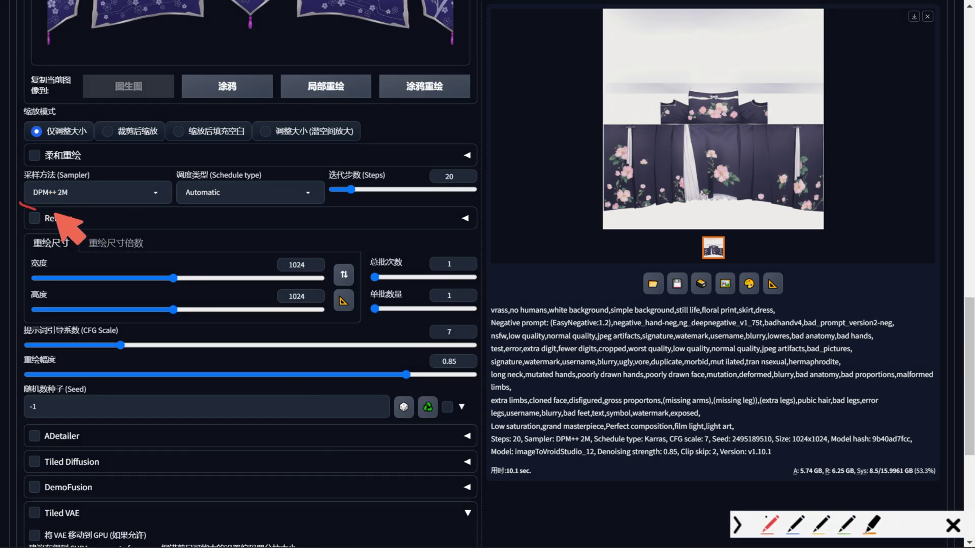
drag(74, 208, 76, 209)
drag(304, 249, 223, 259)
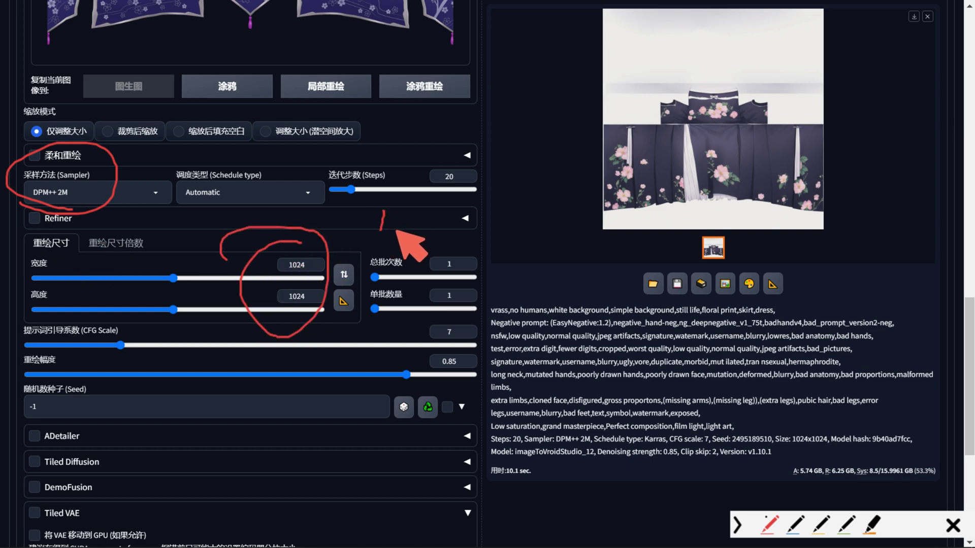
drag(407, 237, 447, 241)
key(Escape)
scroll(447, 240, down, 1)
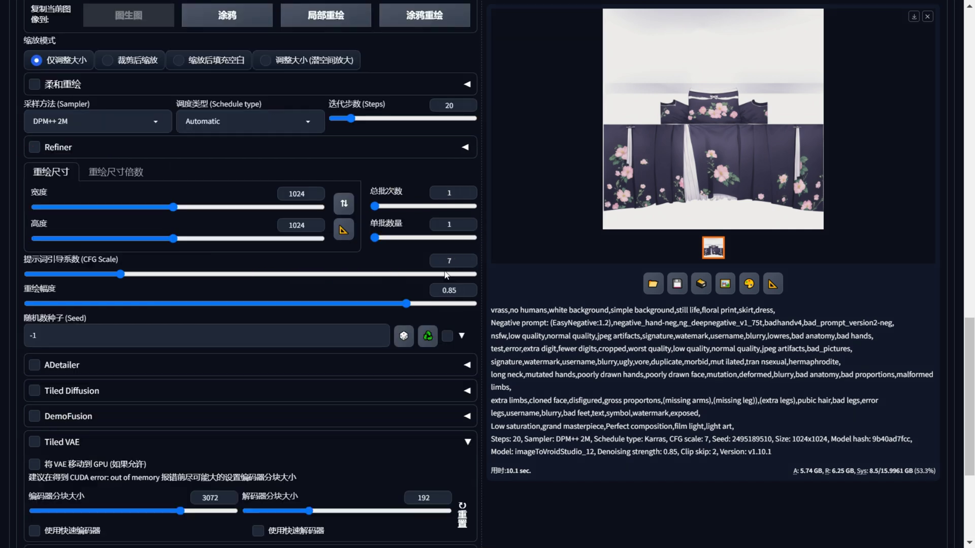
drag(441, 272, 465, 273)
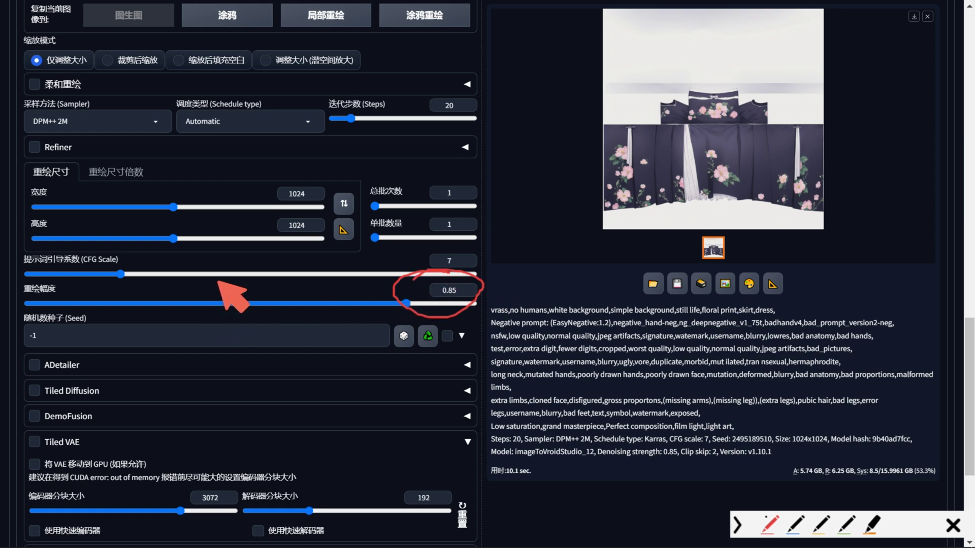
mouse_move(219, 281)
mouse_down()
mouse_move(216, 293)
mouse_move(264, 276)
mouse_move(315, 280)
mouse_move(335, 302)
mouse_up()
click(243, 291)
Annotate the suggested 0.5–0.8 denoising range beside the current 0.85 value
click(321, 294)
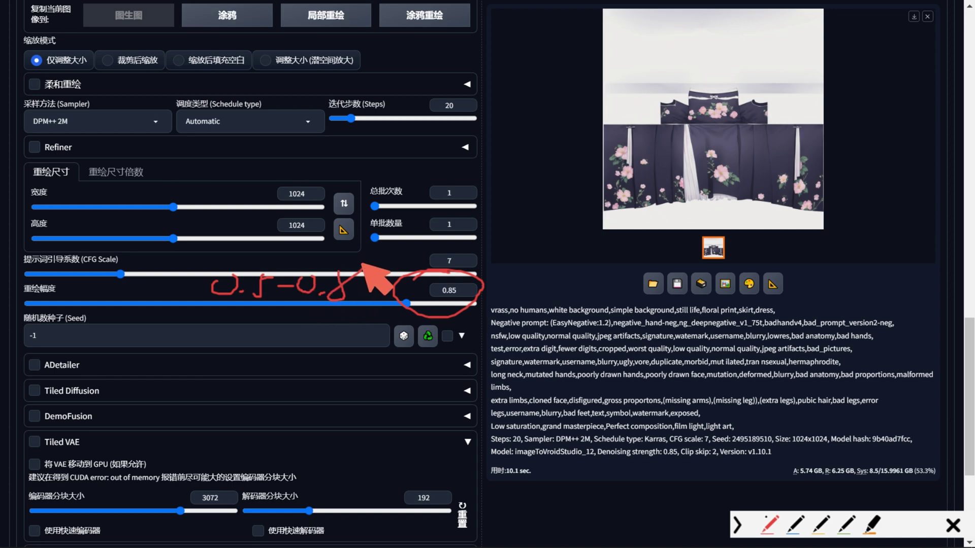
drag(361, 265, 366, 307)
drag(385, 277, 401, 277)
drag(234, 317, 277, 321)
key(Escape)
scroll(364, 321, down, 2)
scroll(364, 321, down, 1)
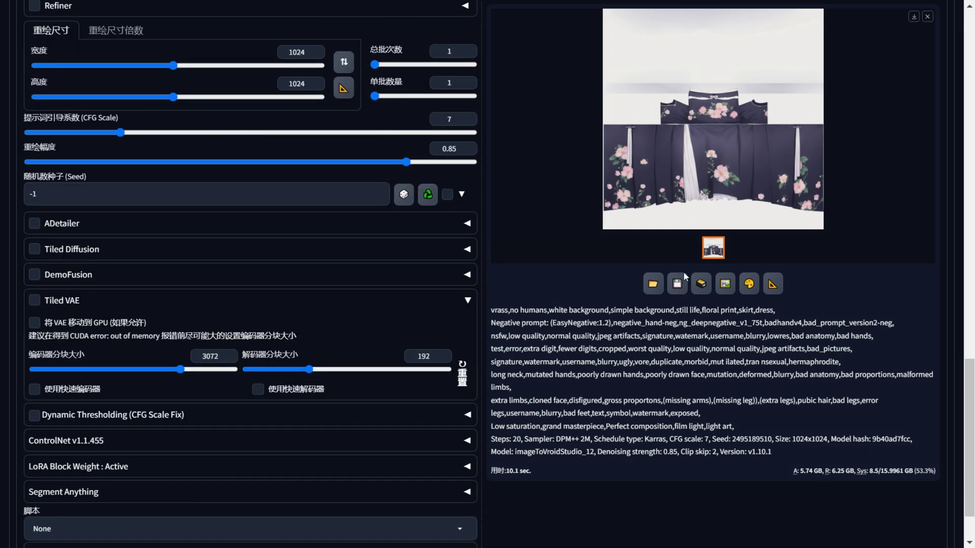
scroll(683, 272, up, 5)
scroll(699, 274, up, 5)
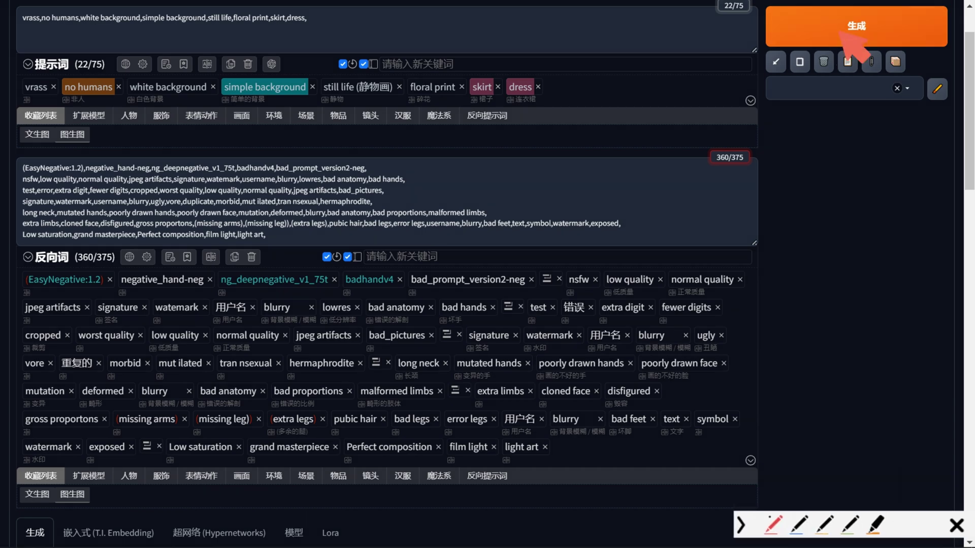
Open the generated dark floral texture full-screen from the output gallery
scroll(726, 215, down, 8)
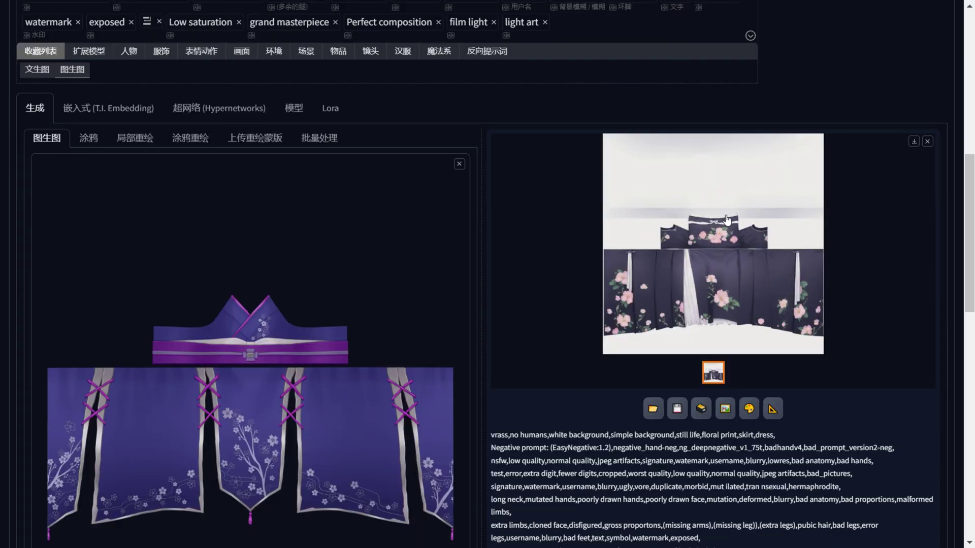
scroll(713, 218, up, 8)
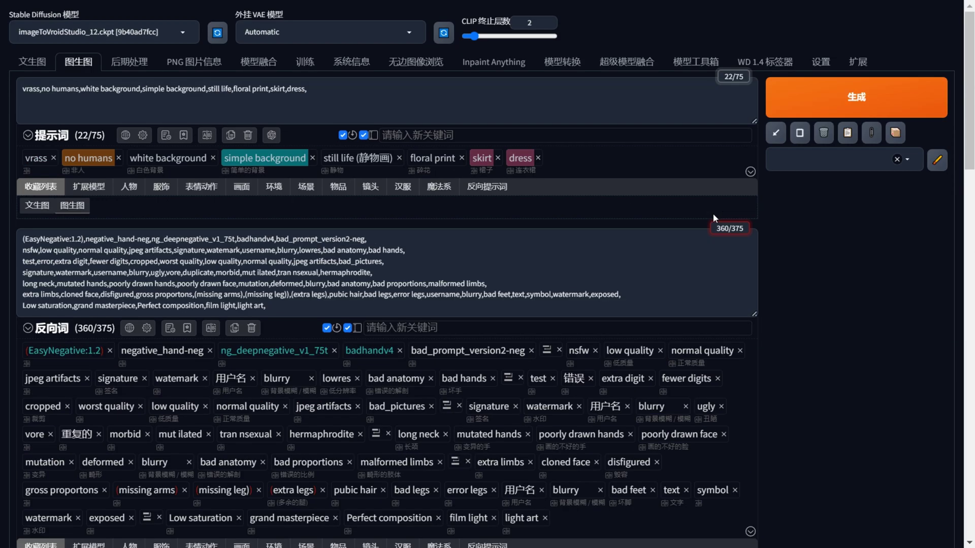
scroll(748, 274, down, 9)
click(722, 228)
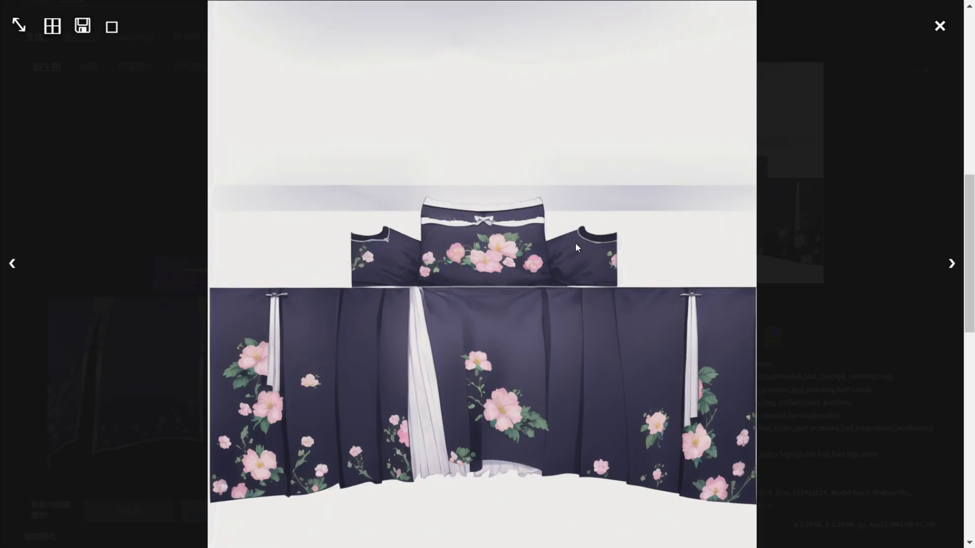
Circle the left and right ribbons on the enlarged texture
key(ctrl+alt+g)
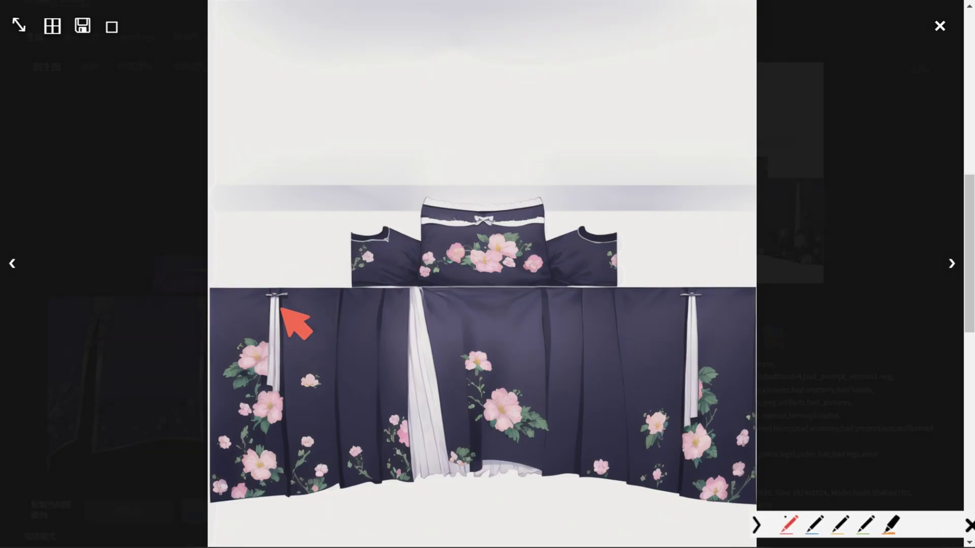
mouse_move(287, 291)
mouse_down()
mouse_move(239, 345)
mouse_move(292, 293)
mouse_up()
drag(671, 293, 708, 307)
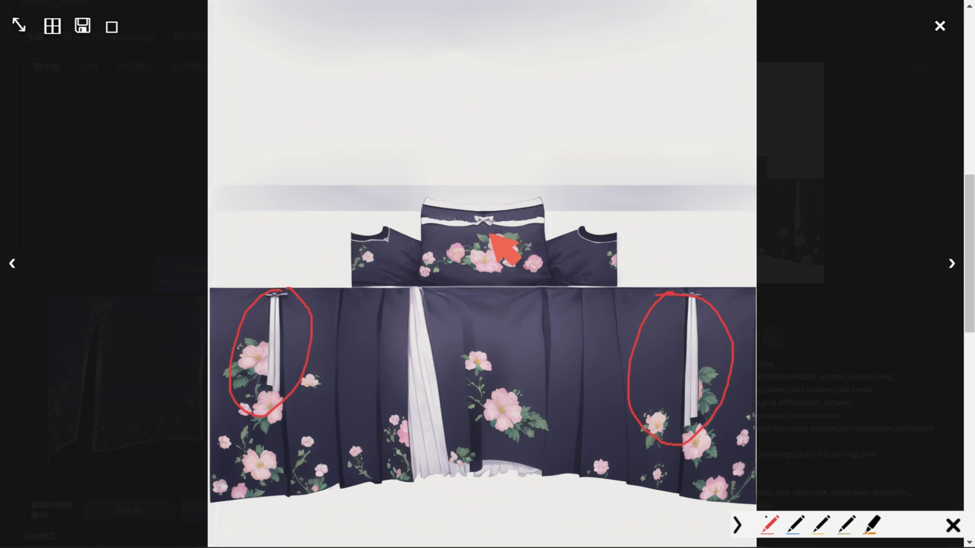
key(Escape)
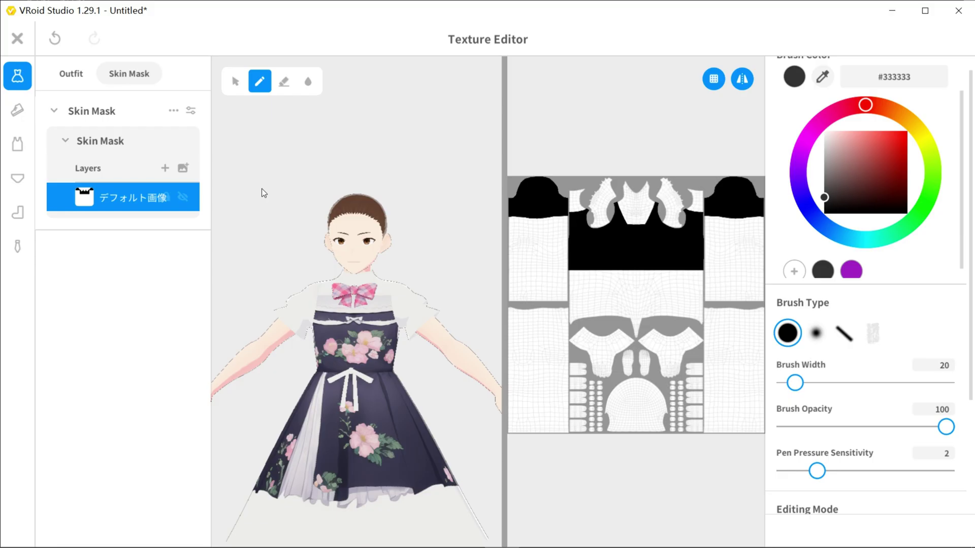
Orbit the model and switch the Texture Editor from Skin Mask to the Outfit textures
right_drag(261, 192, 397, 188)
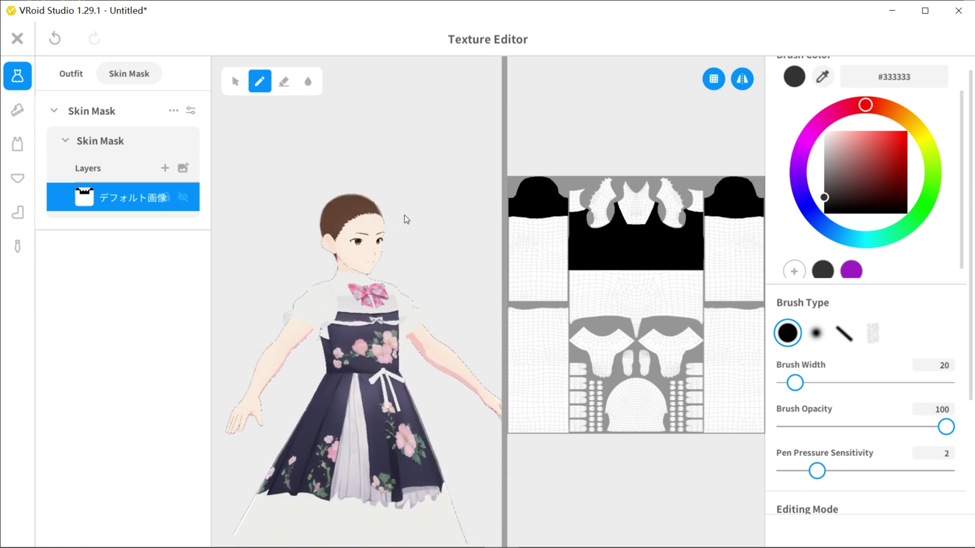
right_drag(396, 222, 457, 224)
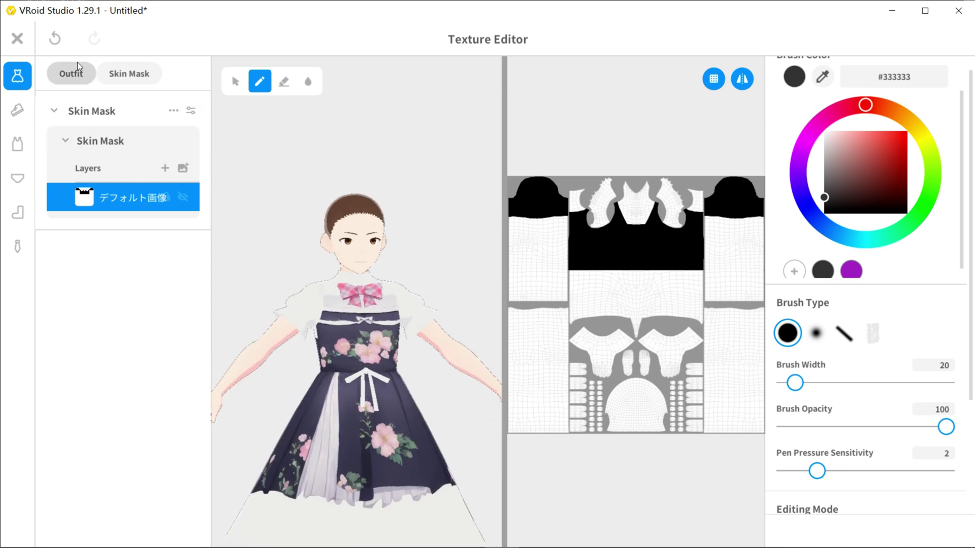
click(91, 75)
scroll(270, 252, up, 5)
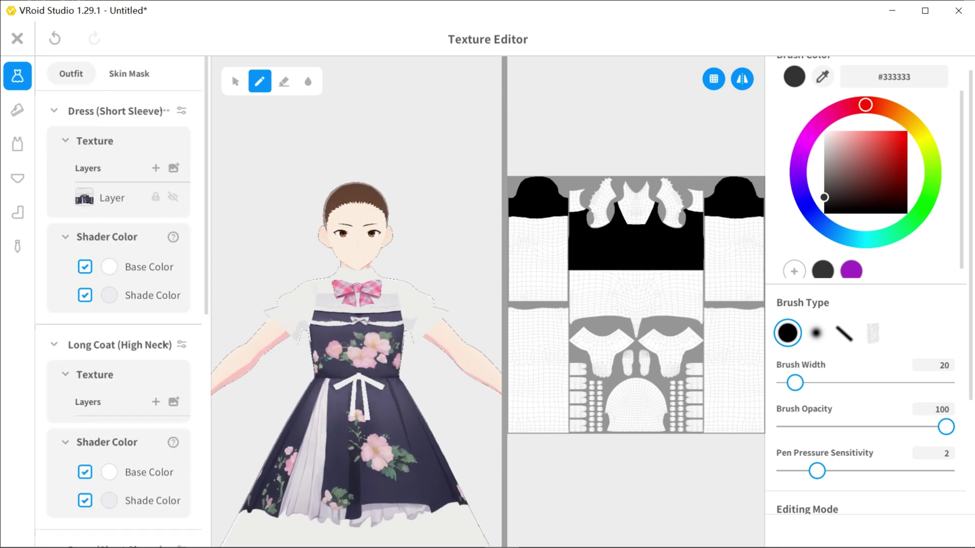
mouse_move(371, 415)
right_down()
mouse_move(417, 468)
mouse_move(360, 443)
mouse_move(344, 417)
mouse_move(426, 416)
mouse_move(376, 416)
right_up()
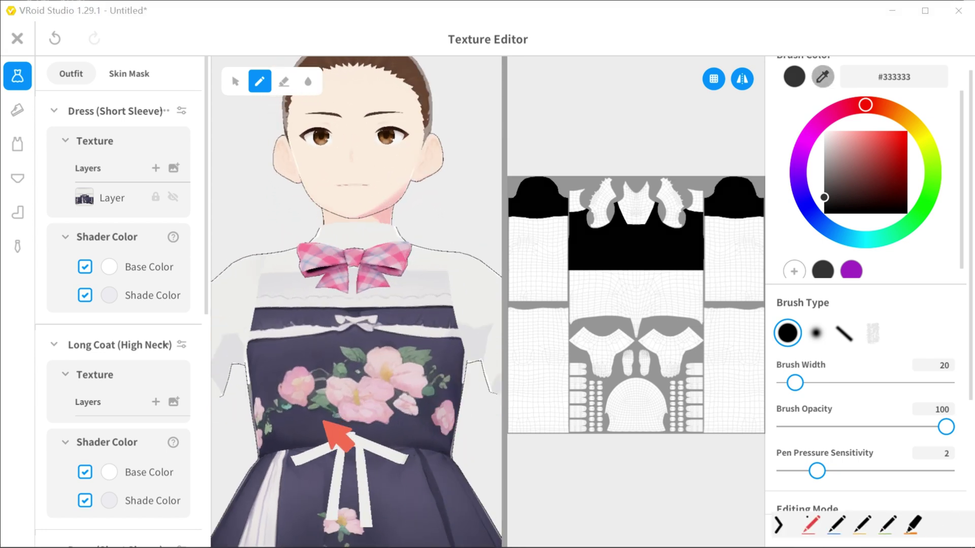
mouse_move(320, 428)
mouse_down()
mouse_move(406, 404)
mouse_move(401, 424)
mouse_move(416, 351)
mouse_move(426, 401)
mouse_move(408, 421)
mouse_move(424, 394)
mouse_move(427, 409)
mouse_up()
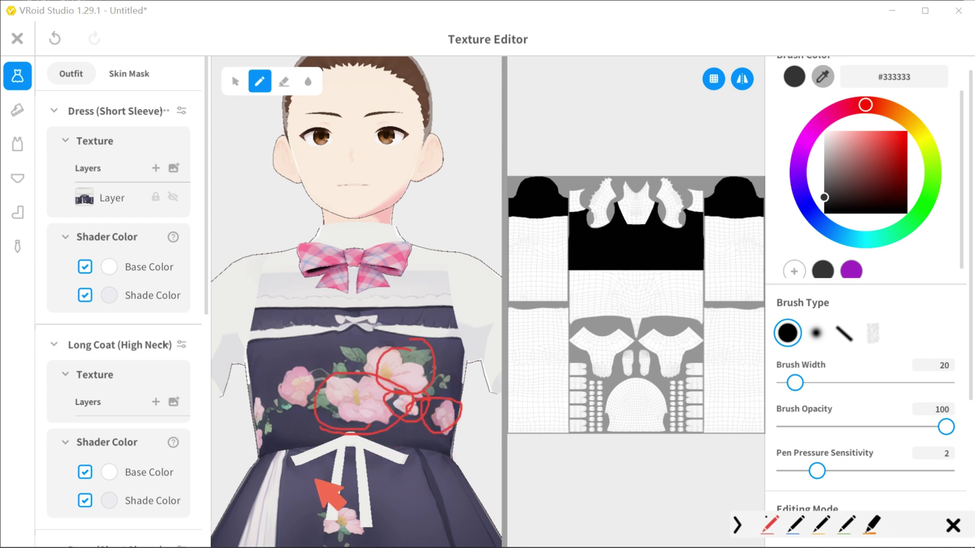
Mark where the bodice's pink flowers and the skirt sit on the texture map
drag(318, 510, 333, 502)
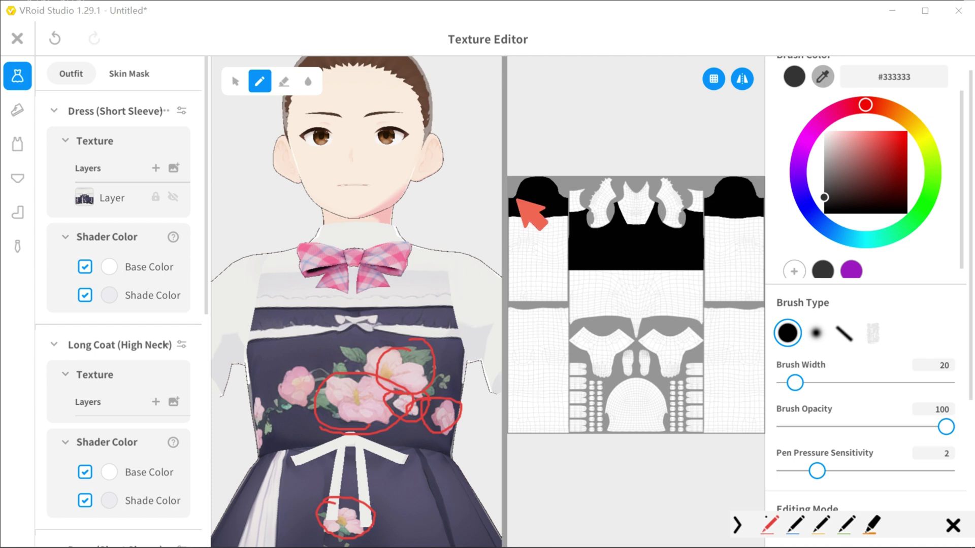
mouse_move(441, 259)
mouse_down()
mouse_move(456, 189)
mouse_move(534, 115)
mouse_move(521, 107)
mouse_up()
drag(577, 84, 571, 155)
drag(617, 94, 609, 163)
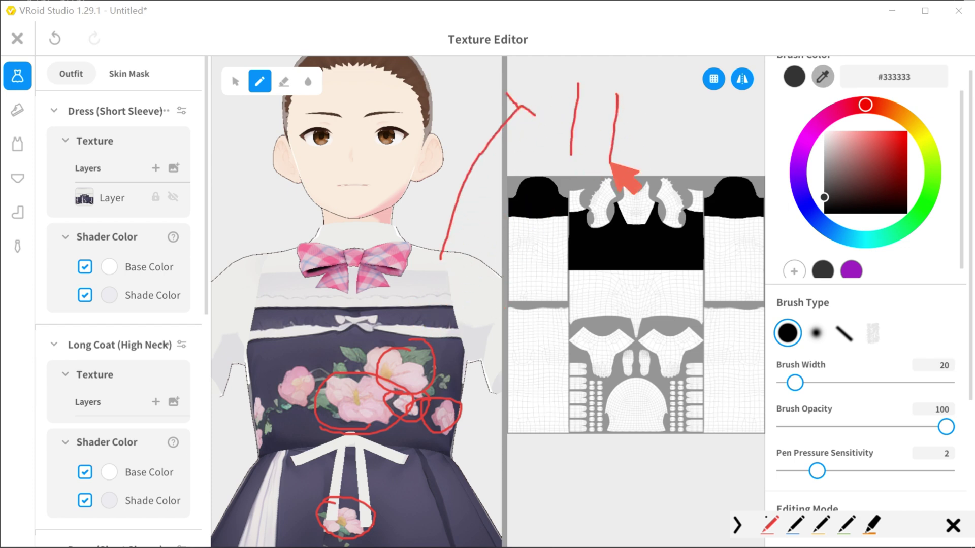
drag(645, 120, 639, 136)
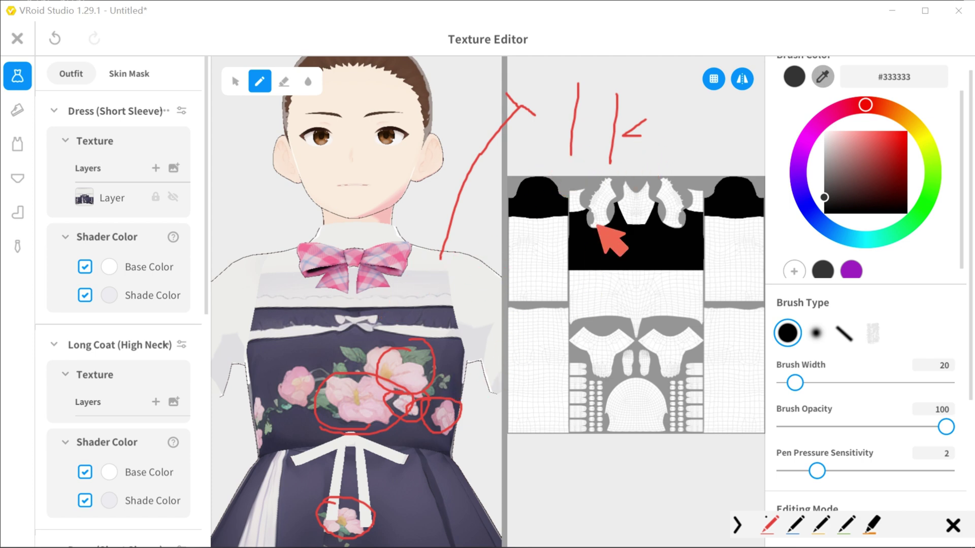
mouse_move(579, 170)
mouse_down()
mouse_move(552, 338)
mouse_move(563, 340)
mouse_up()
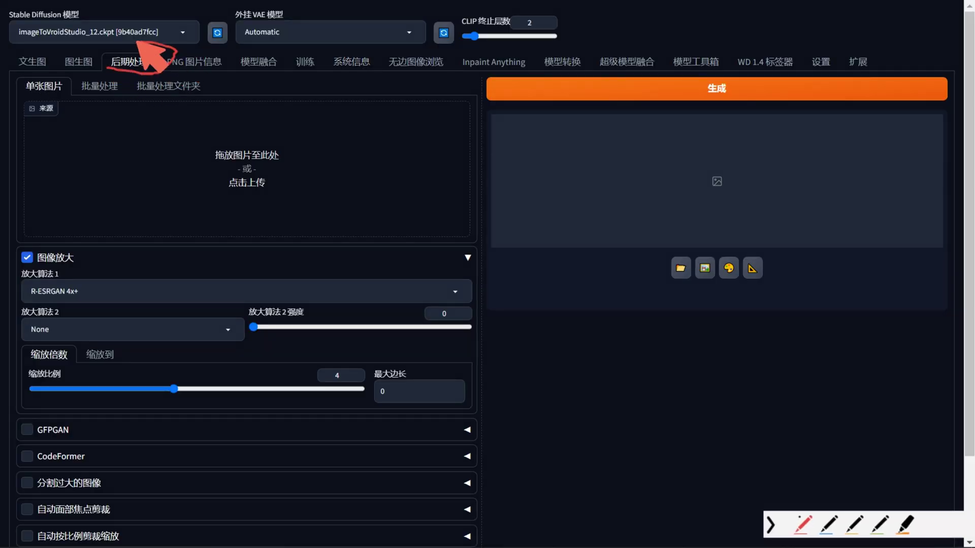
Upscale the floral texture 2× with R-ESRGAN 4x+ on the 后期处理 tab
drag(175, 50, 136, 77)
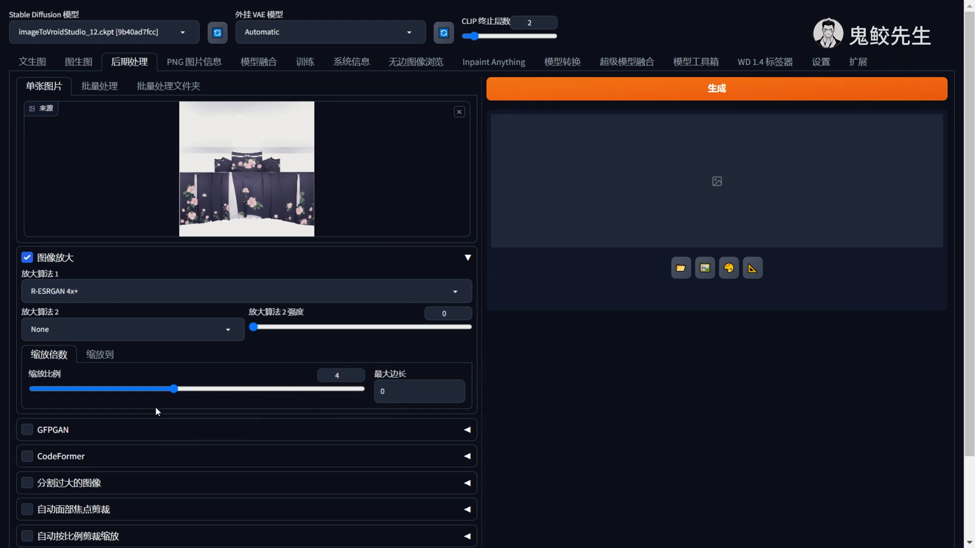
drag(174, 389, 24, 395)
click(583, 92)
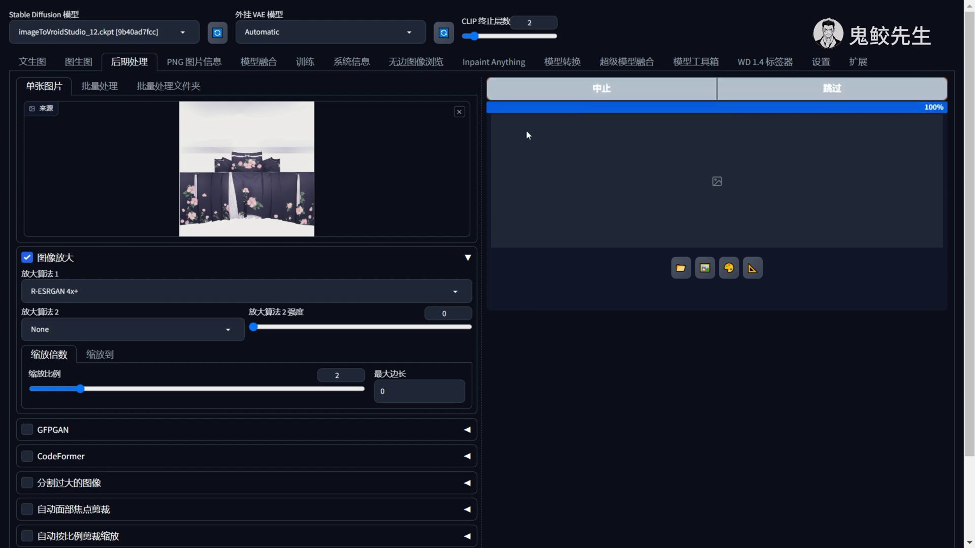
mouse_move(310, 317)
mouse_down()
mouse_move(523, 226)
mouse_move(482, 278)
mouse_up()
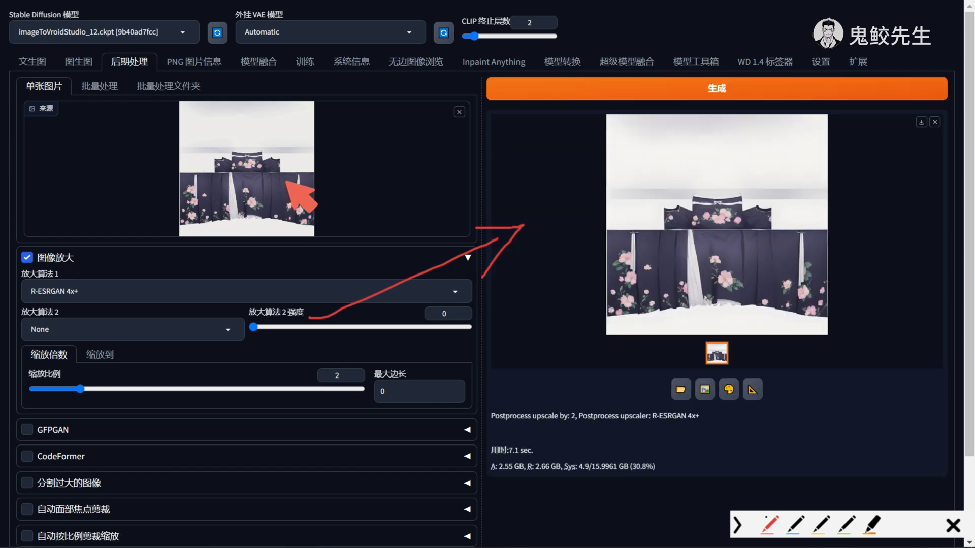
Enlarge the upscaled texture and mark the bodice's bottom edge and a white skirt blemish
click(953, 526)
click(716, 224)
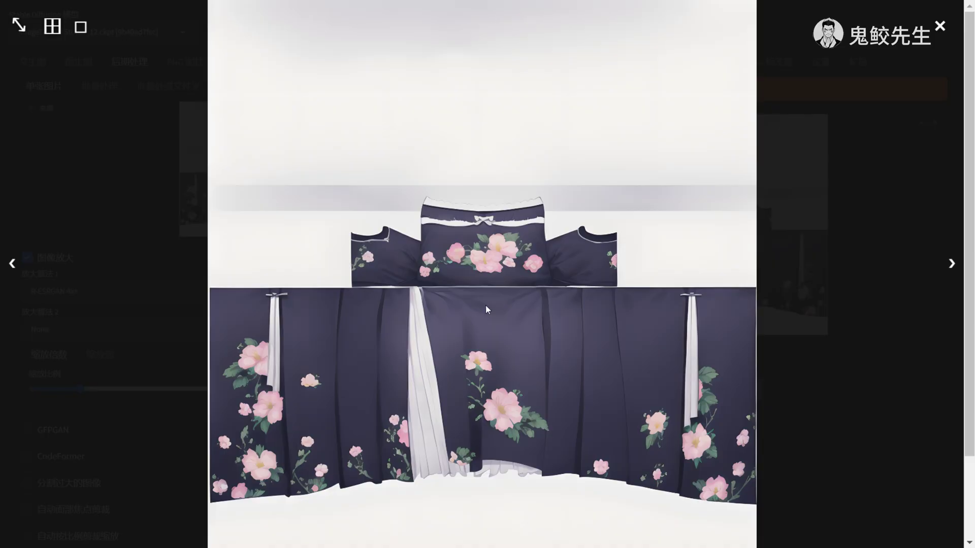
key(ctrl+shift+1)
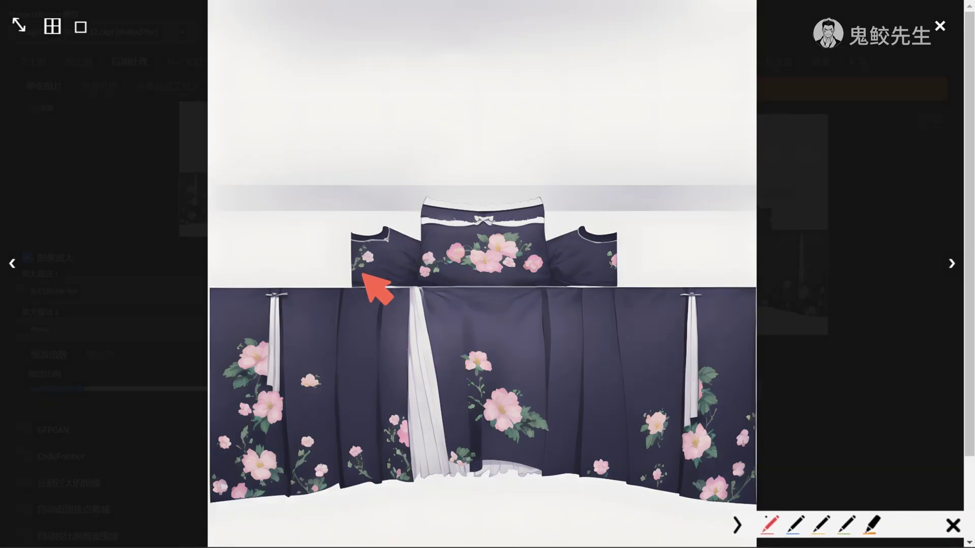
drag(377, 284, 603, 285)
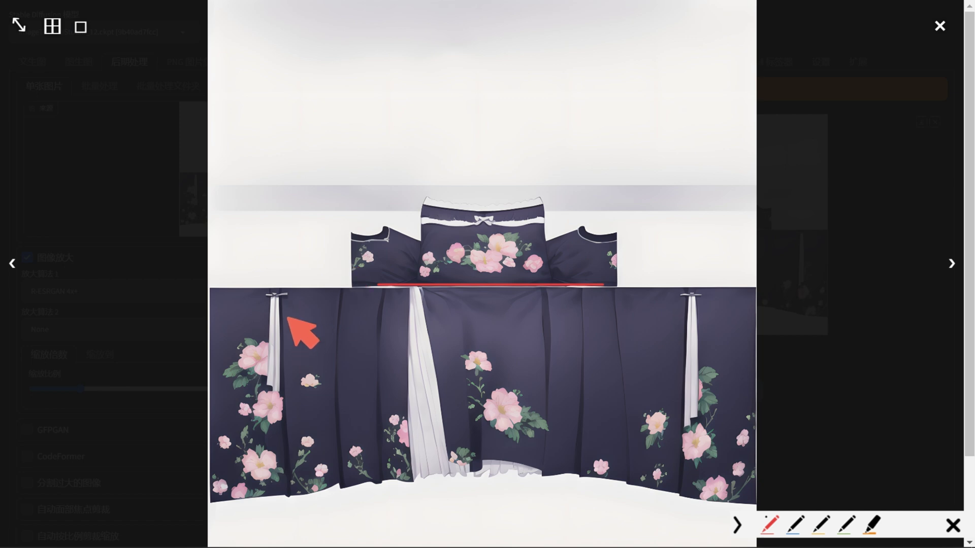
drag(299, 373, 312, 380)
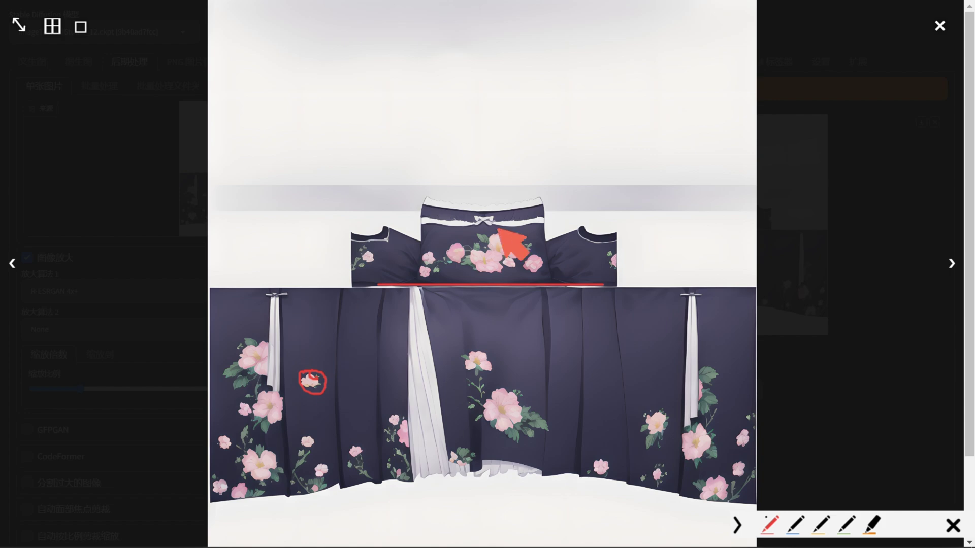
key(Escape)
key(Escape)
Reopen the 2× R-ESRGAN 4x+ result and view it at full size
click(637, 187)
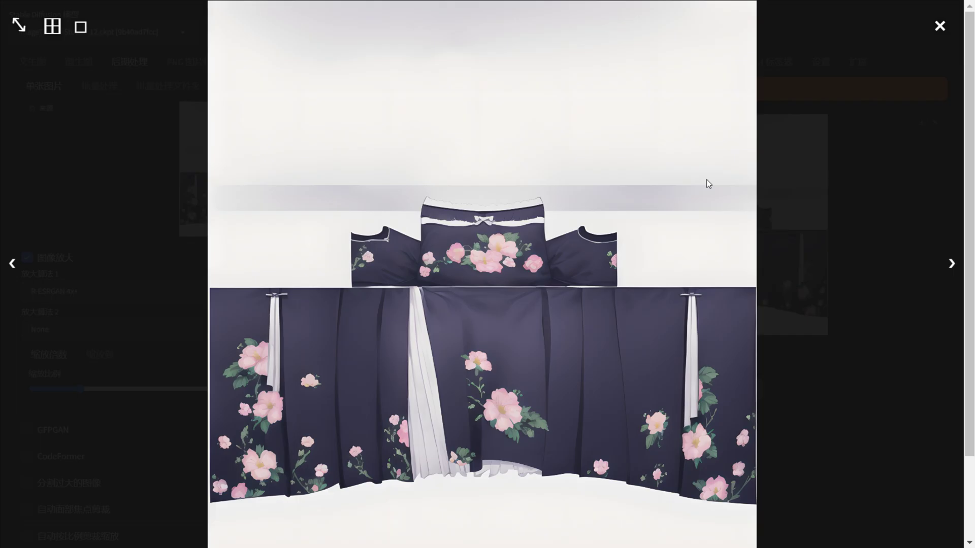
click(577, 181)
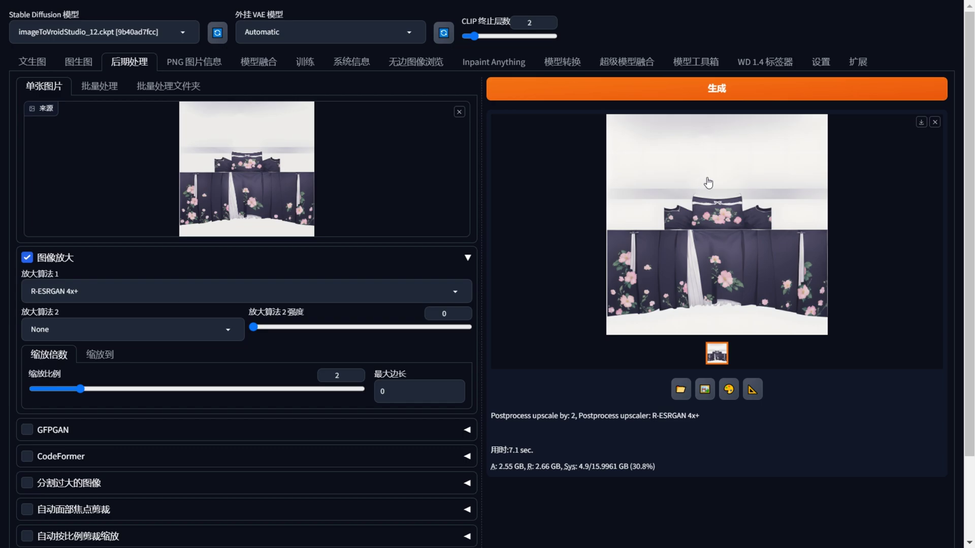
click(709, 183)
click(578, 178)
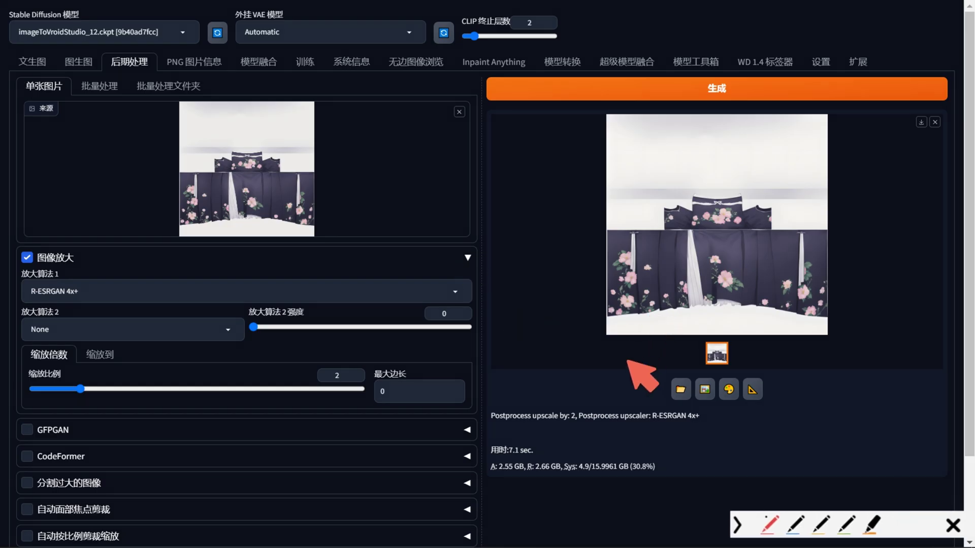
drag(628, 360, 626, 356)
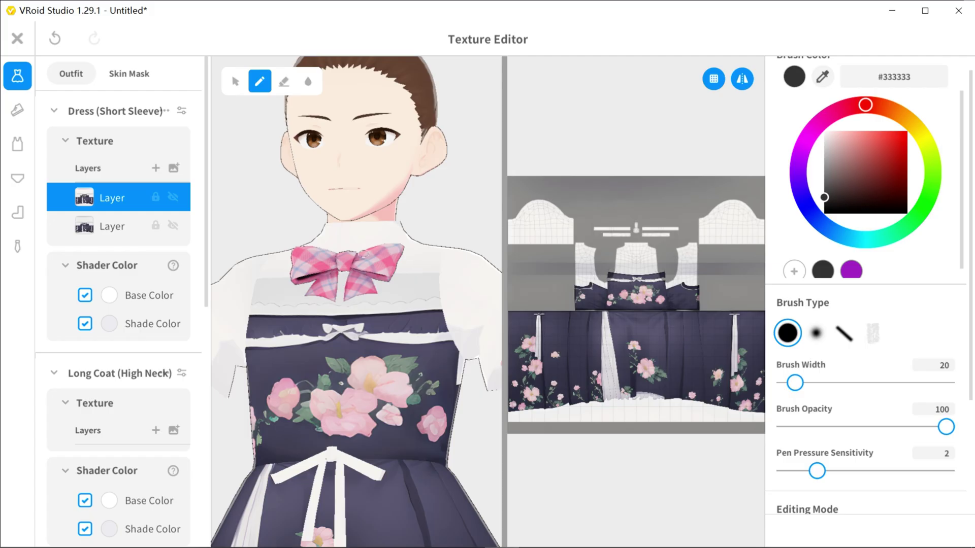
right_drag(355, 304, 386, 228)
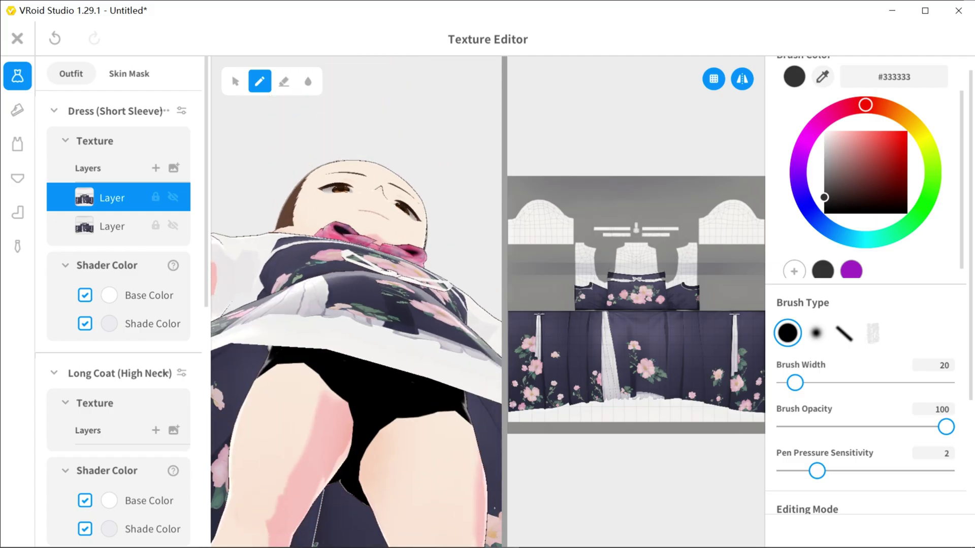
right_drag(356, 305, 406, 330)
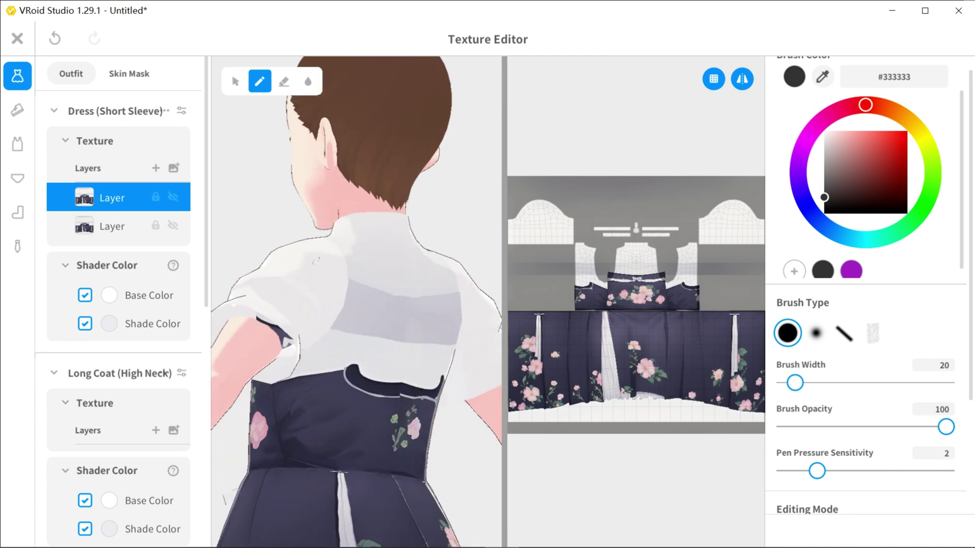
right_drag(356, 304, 355, 254)
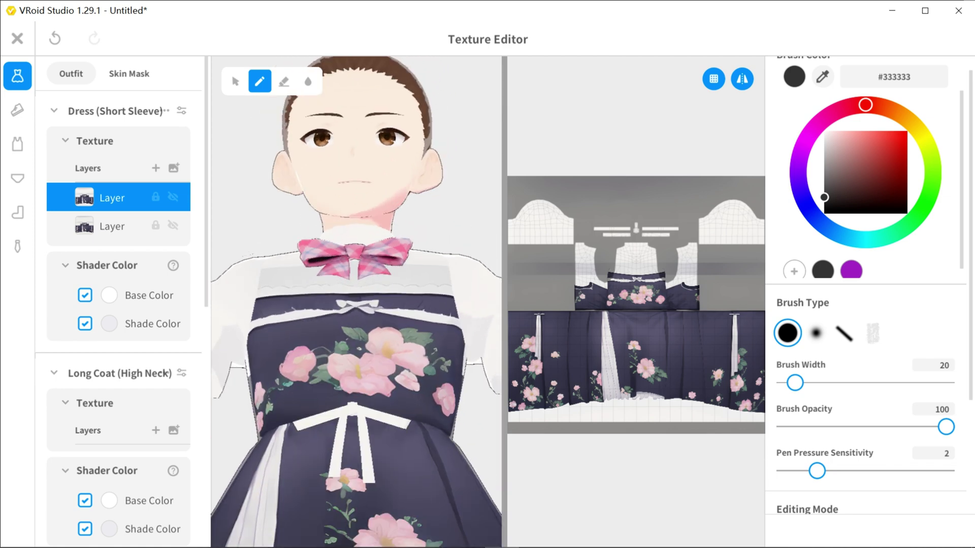
right_drag(269, 243, 263, 243)
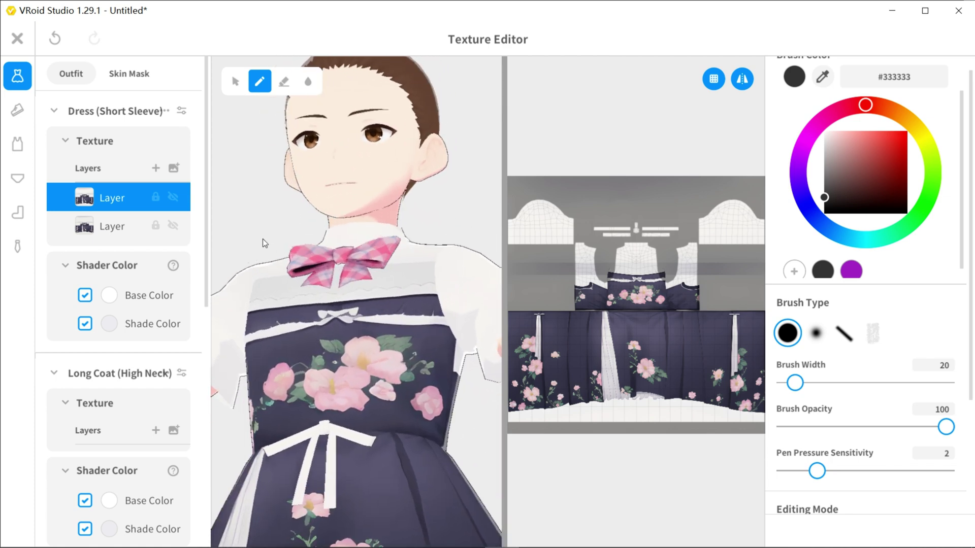
key(ctrl+alt+g)
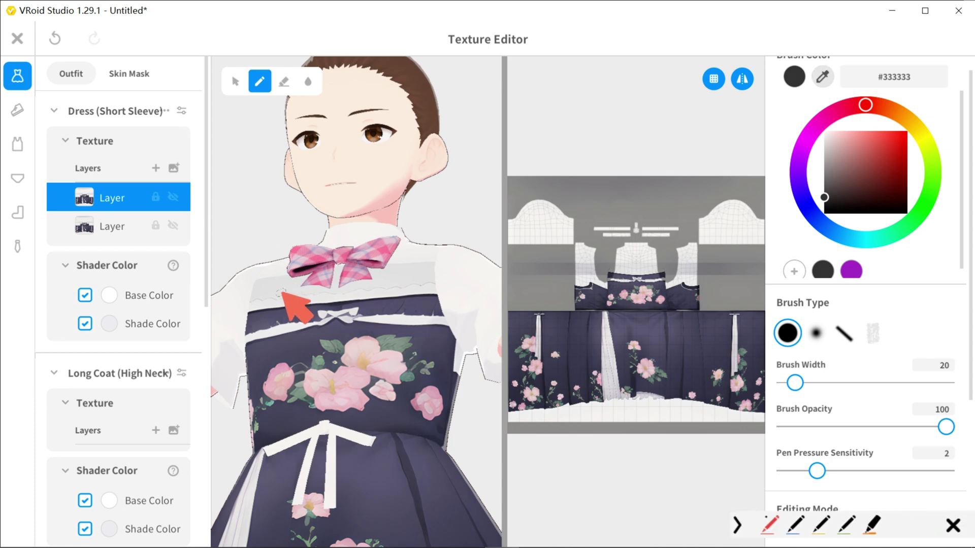
drag(280, 260, 266, 259)
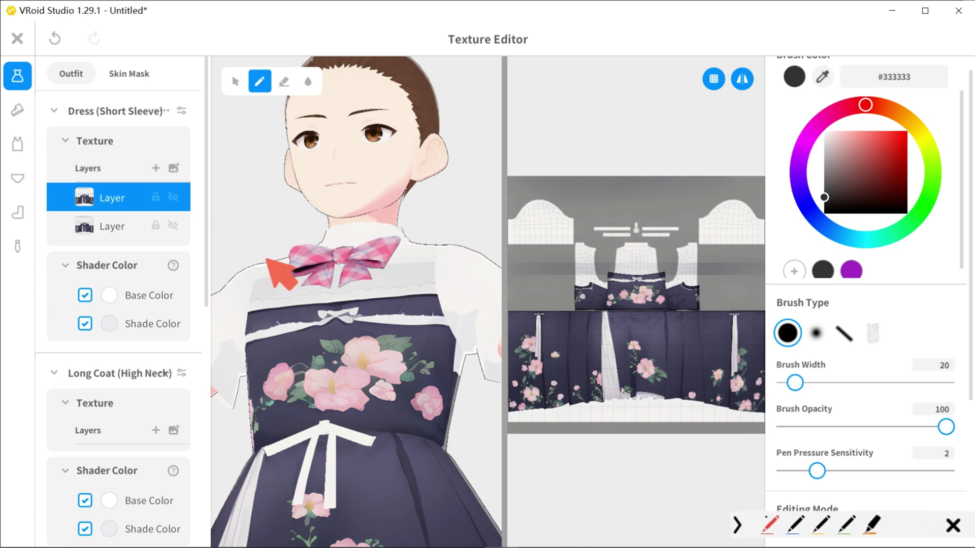
key(Escape)
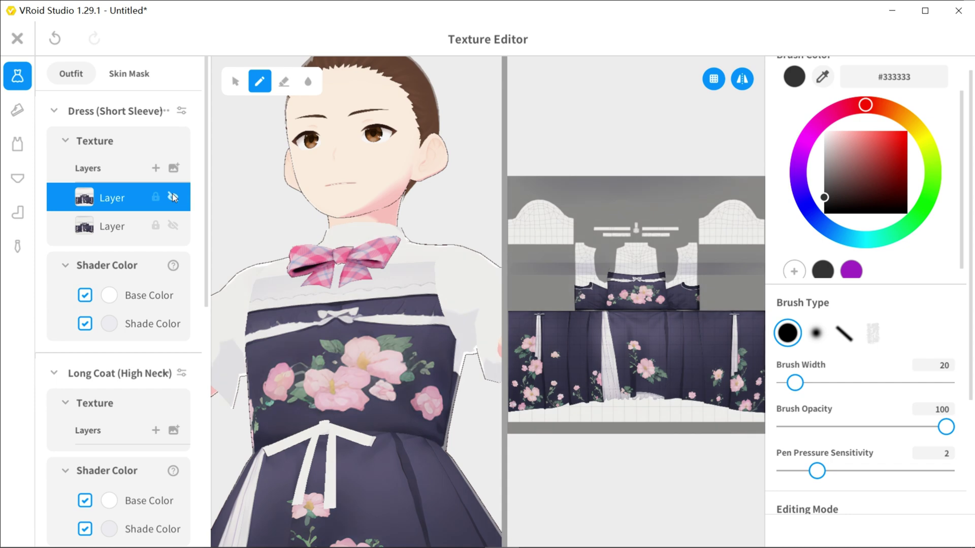
click(173, 198)
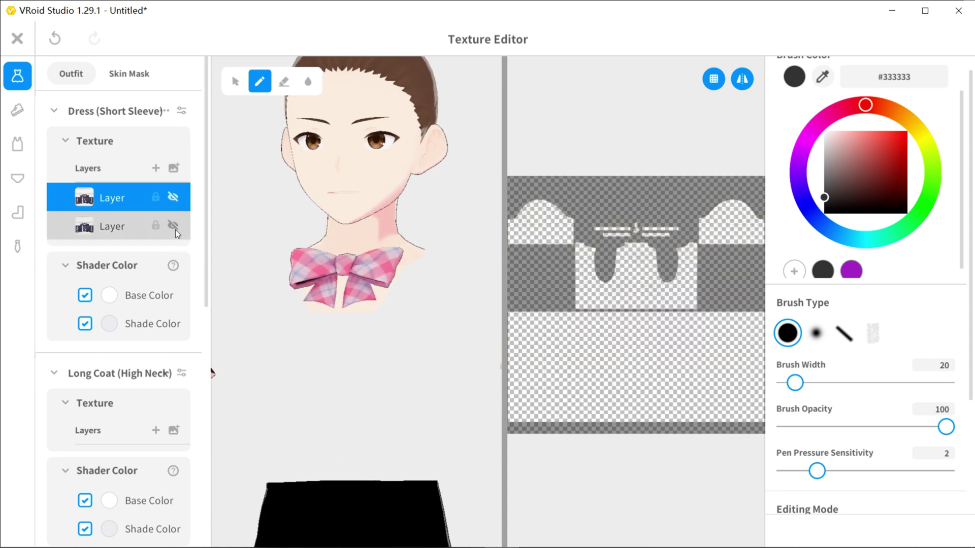
click(174, 228)
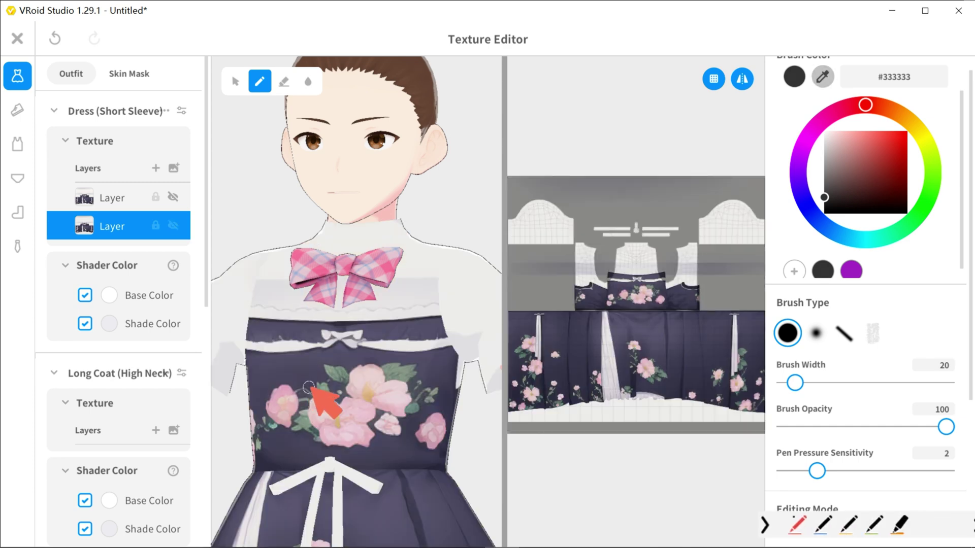
drag(280, 355, 289, 364)
key(Escape)
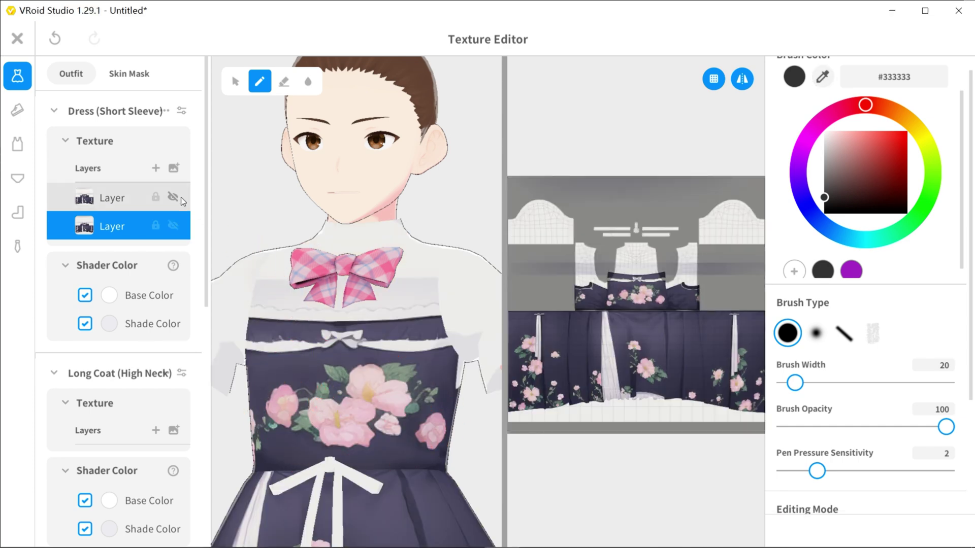
click(173, 225)
click(173, 199)
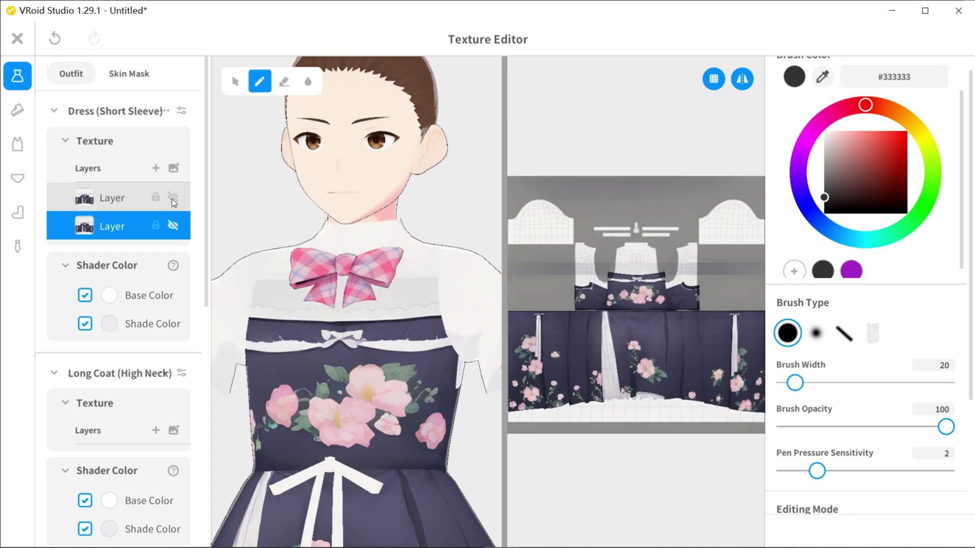
mouse_move(319, 391)
mouse_down()
mouse_move(378, 367)
mouse_move(391, 386)
mouse_up()
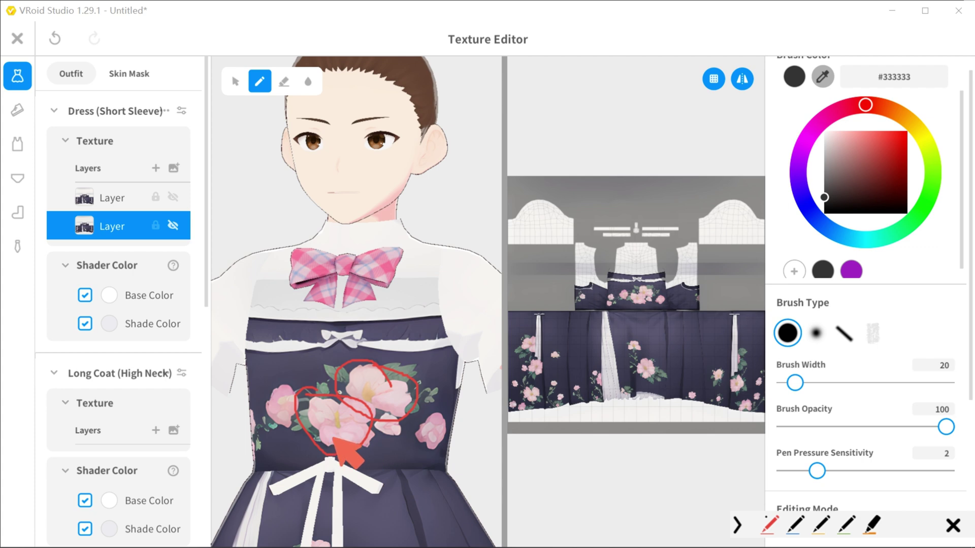
key(Escape)
mouse_move(346, 386)
right_down()
mouse_move(361, 382)
mouse_move(411, 460)
mouse_move(464, 412)
mouse_move(376, 520)
right_up()
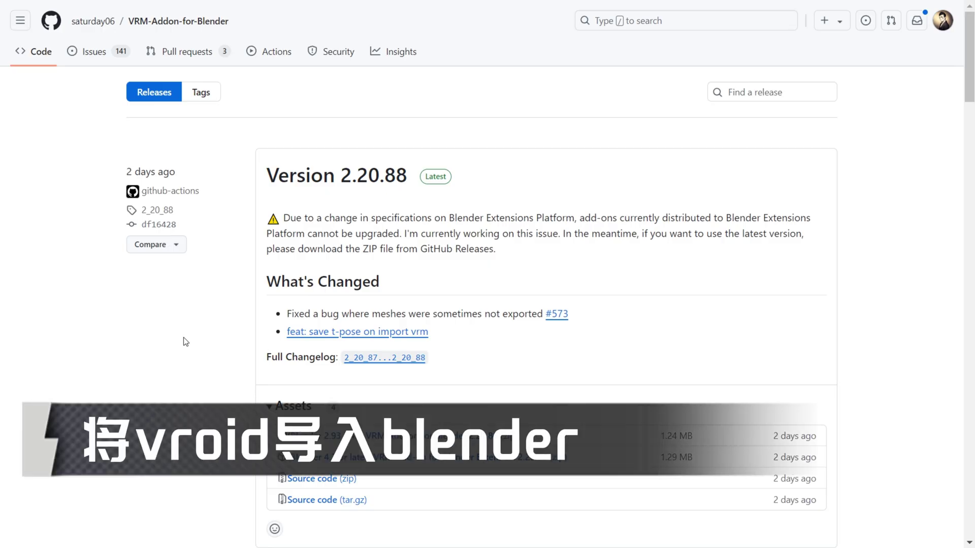
Scroll to Version 2.20.87 on the VRM add-on Releases page and expand its assets
scroll(187, 338, down, 2)
scroll(188, 339, down, 2)
scroll(189, 340, down, 3)
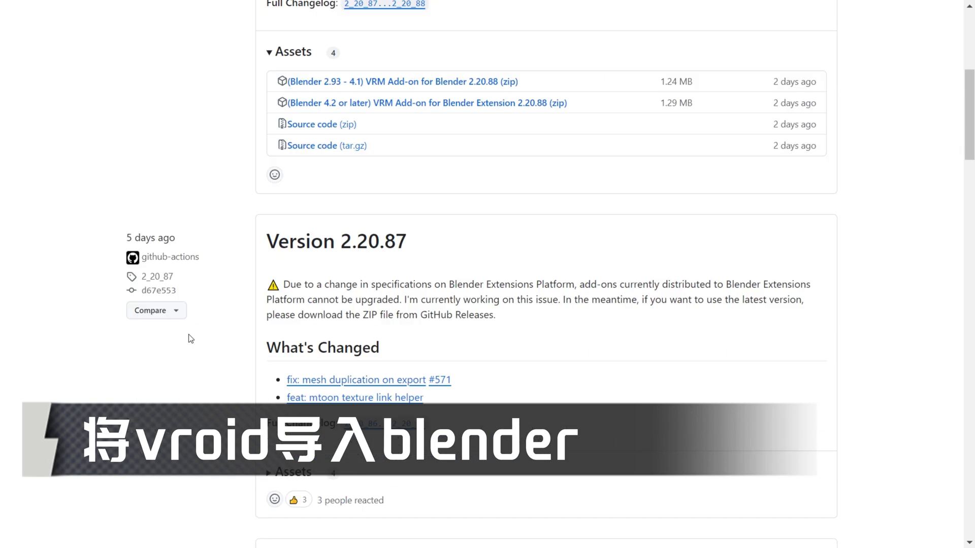
scroll(329, 354, down, 3)
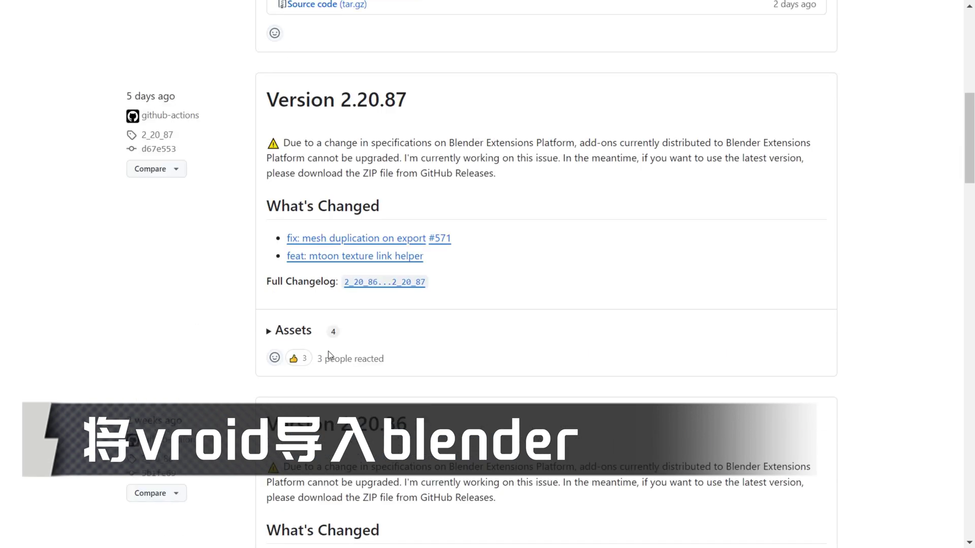
click(270, 333)
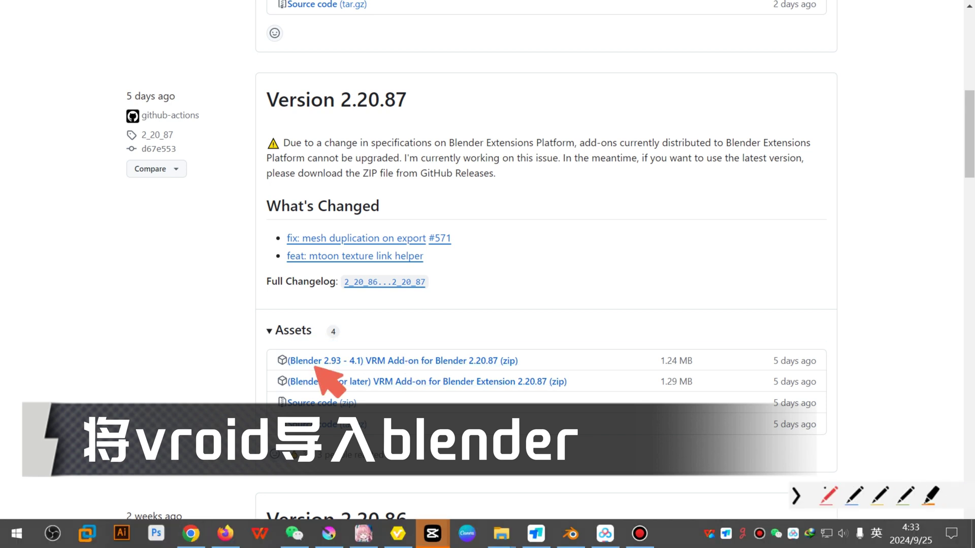
drag(314, 366, 361, 364)
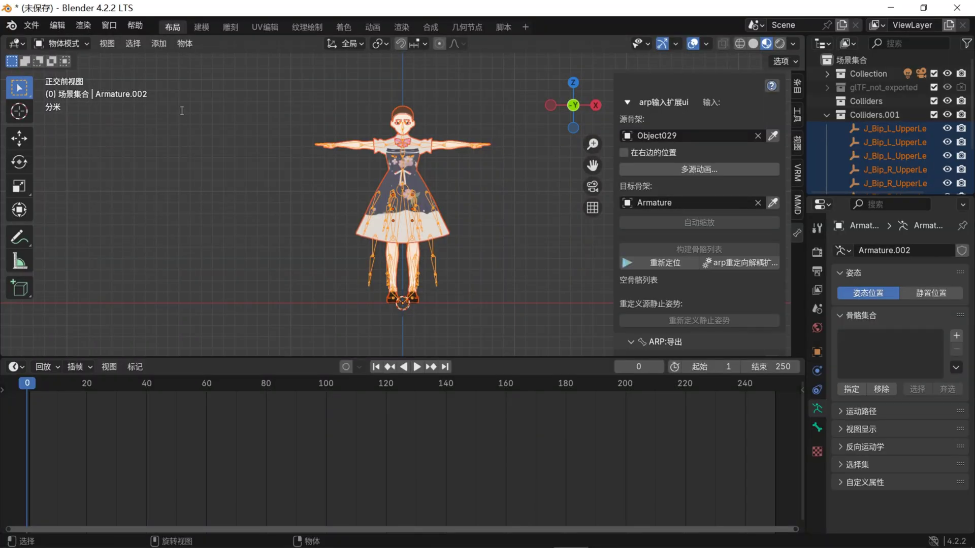
Install VRM_Addon_for_Blender-Extension-2_20_88.zip from disk in Blender's extension preferences
key(F2)
click(60, 28)
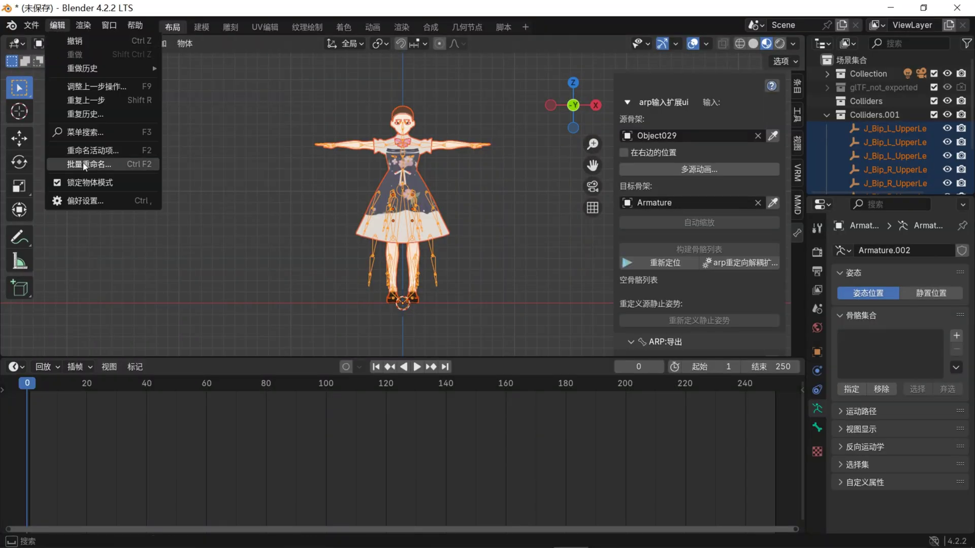
click(85, 201)
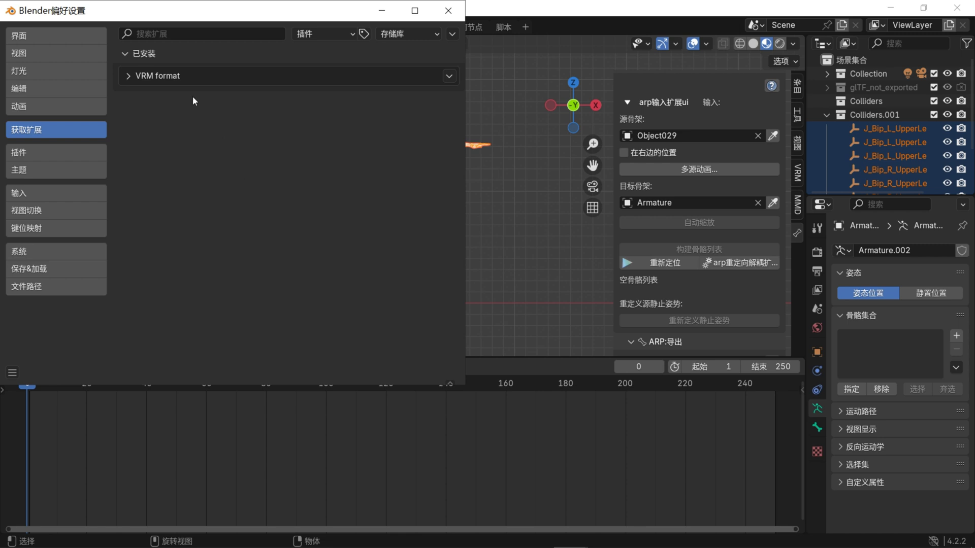
click(453, 34)
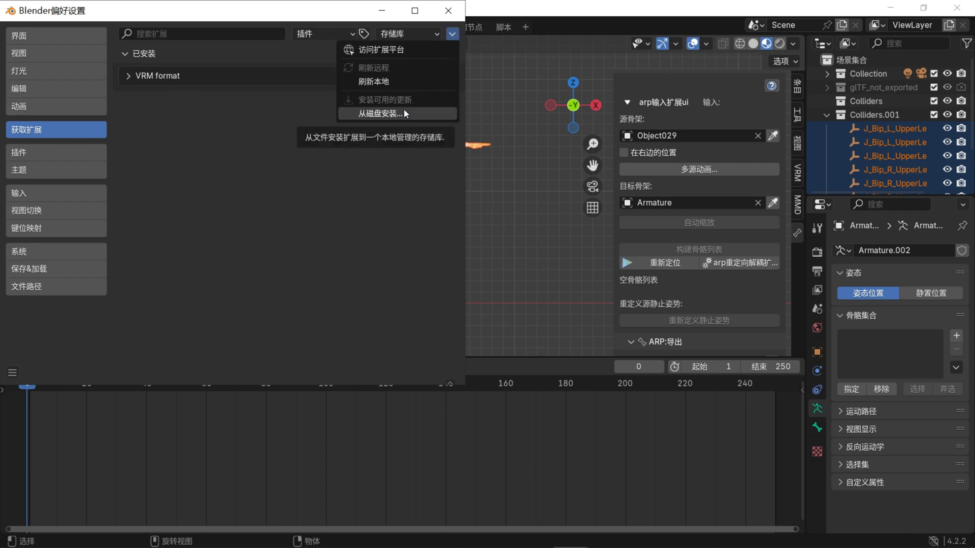
click(405, 111)
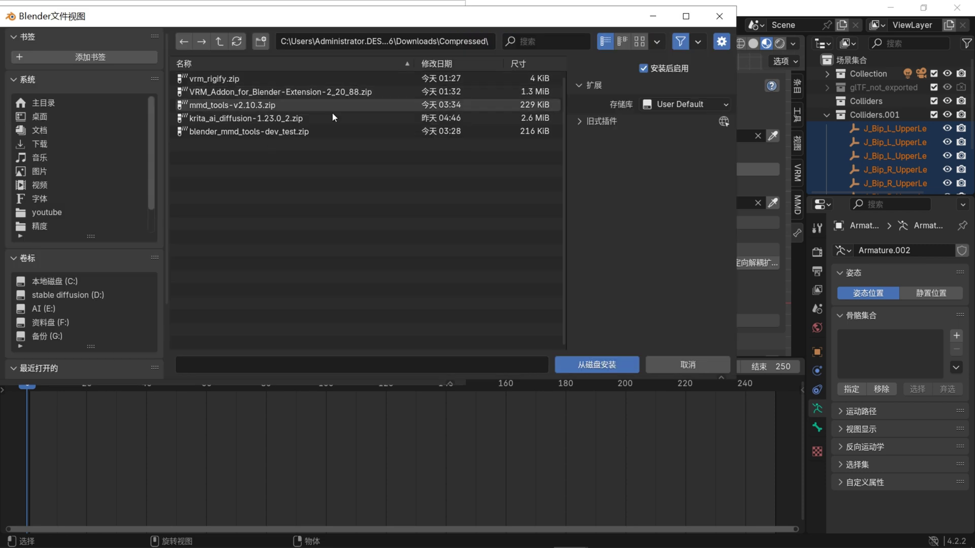
click(248, 97)
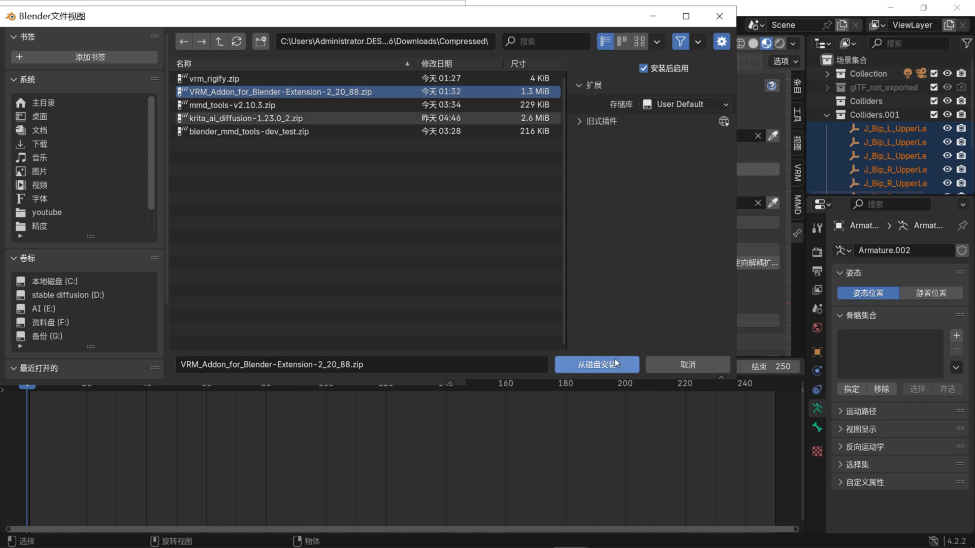
click(674, 358)
Close Preferences and select the character's body mesh
click(504, 195)
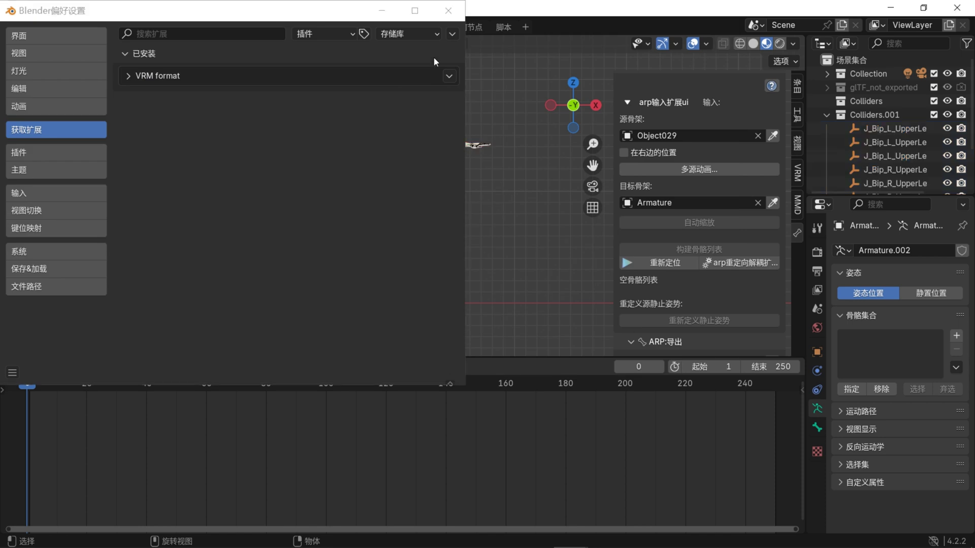
click(451, 19)
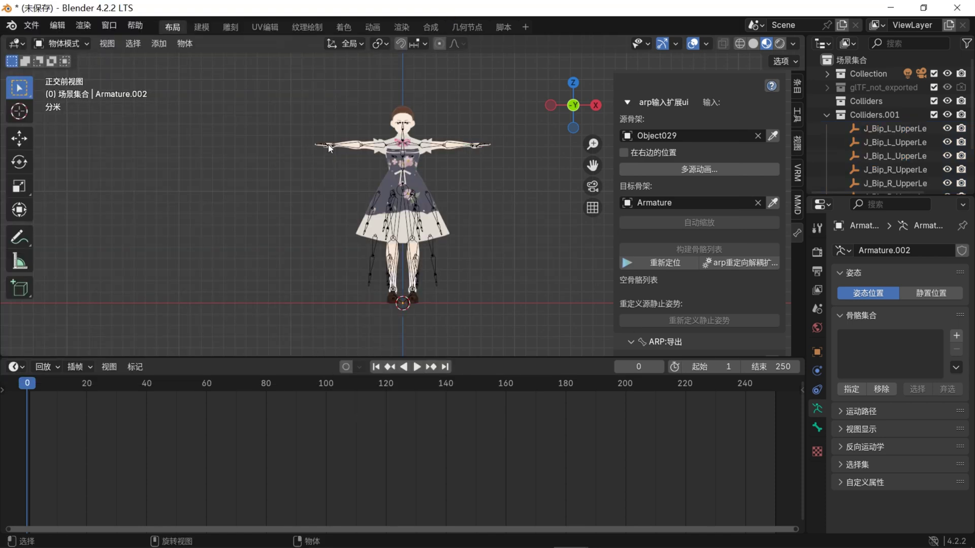
click(423, 221)
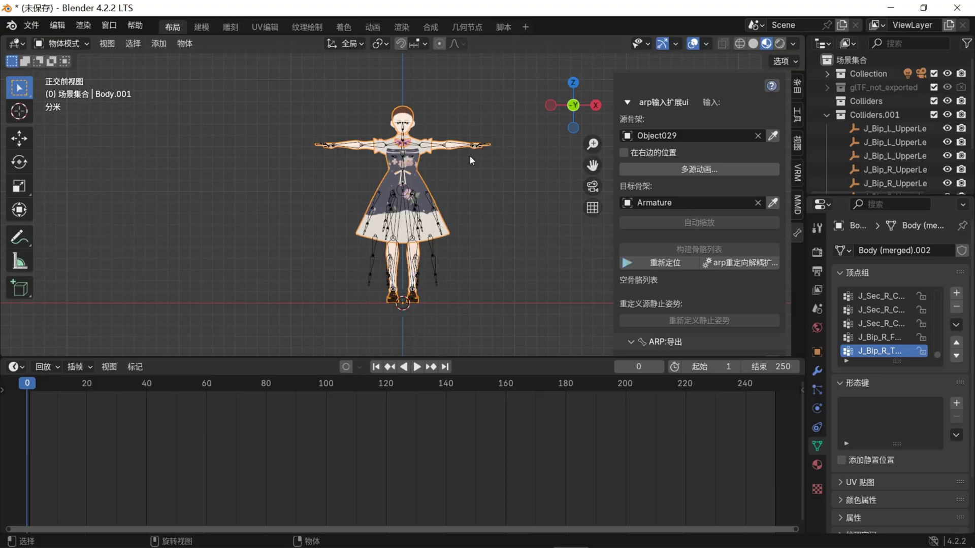